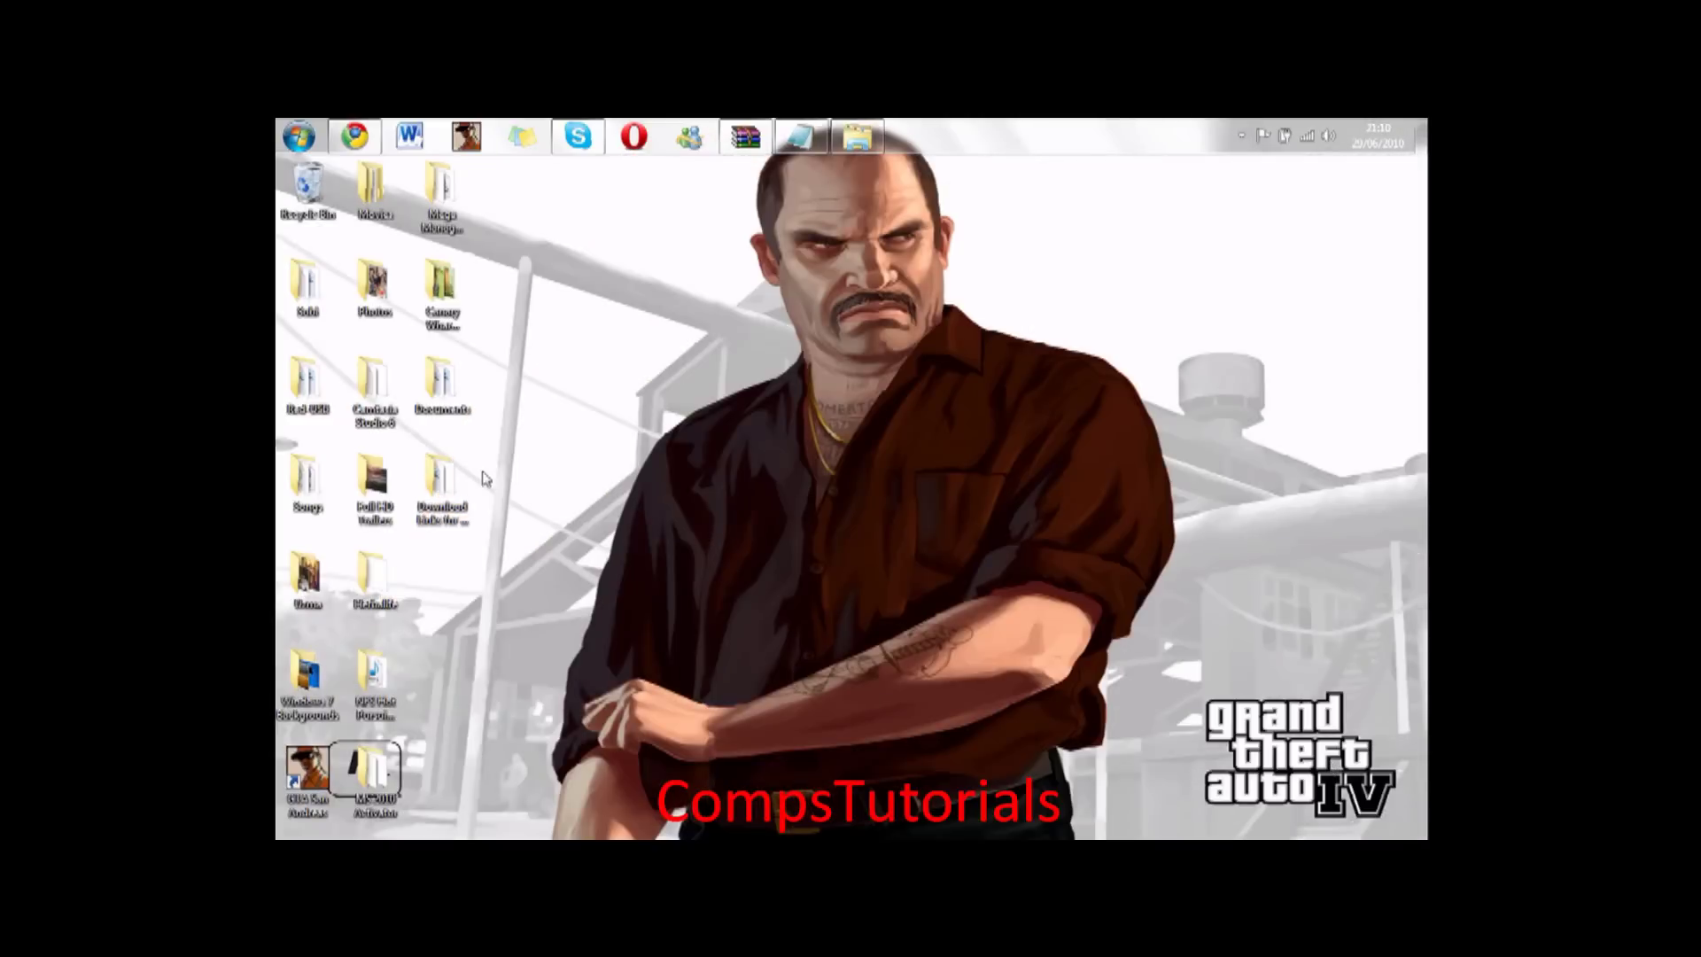
- Bring Chrome back and show the Megaupload page for Download LINKS for office 2010.rar
click(355, 134)
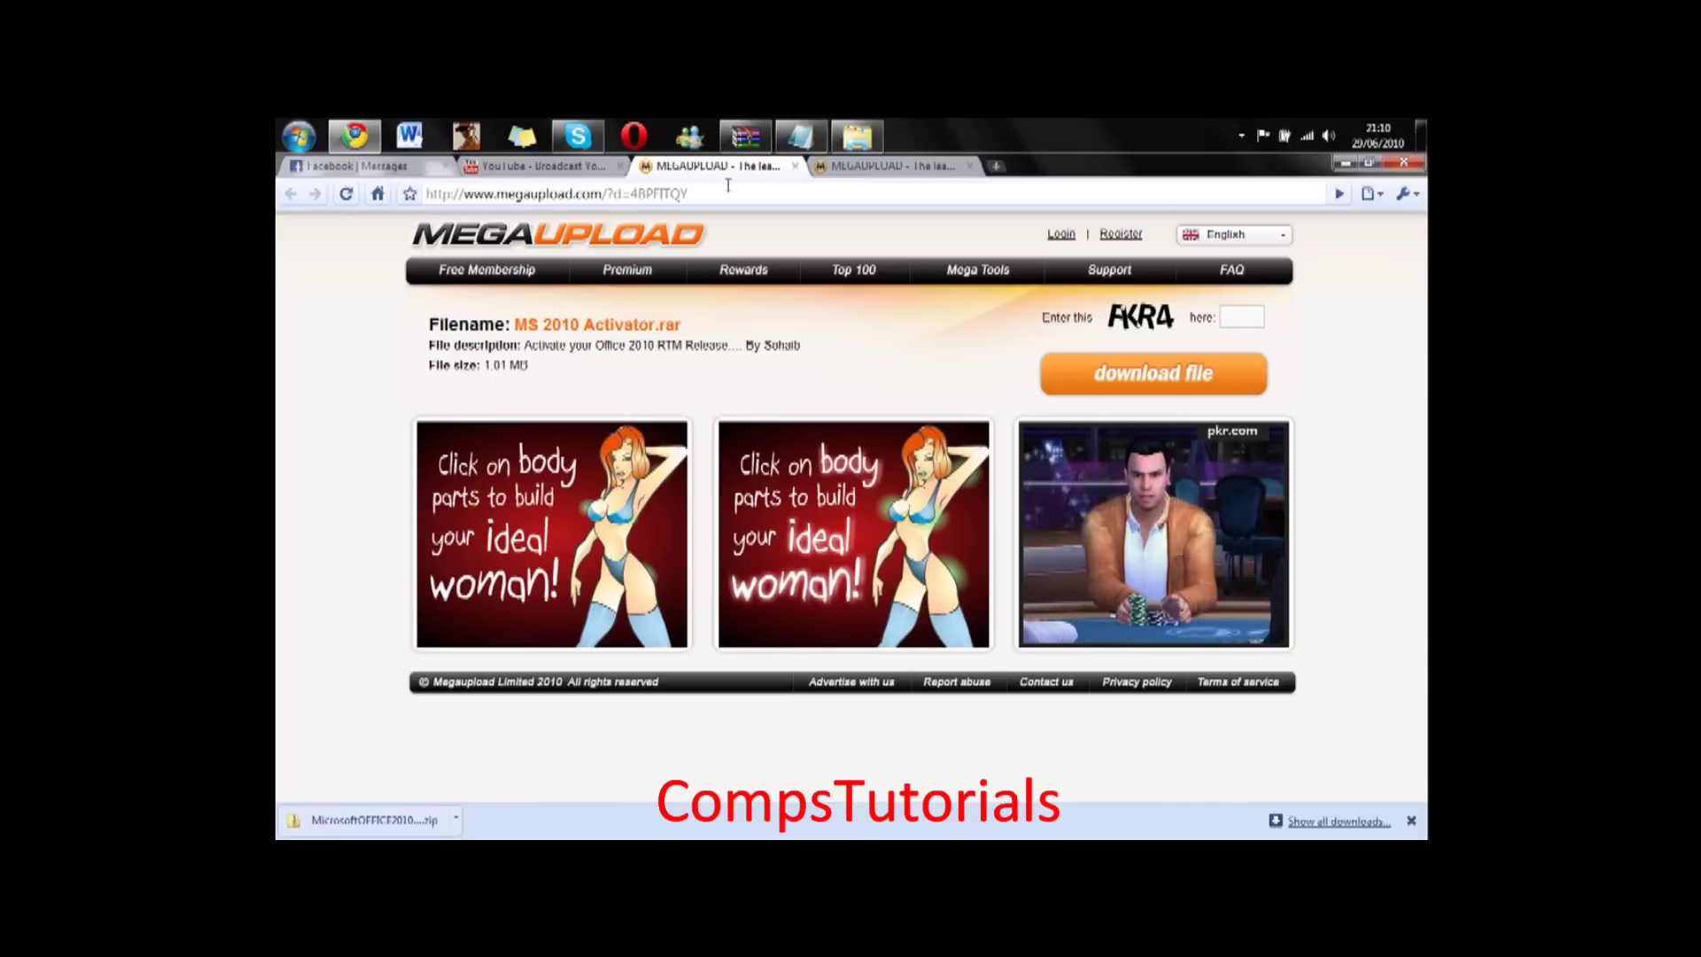
click(865, 168)
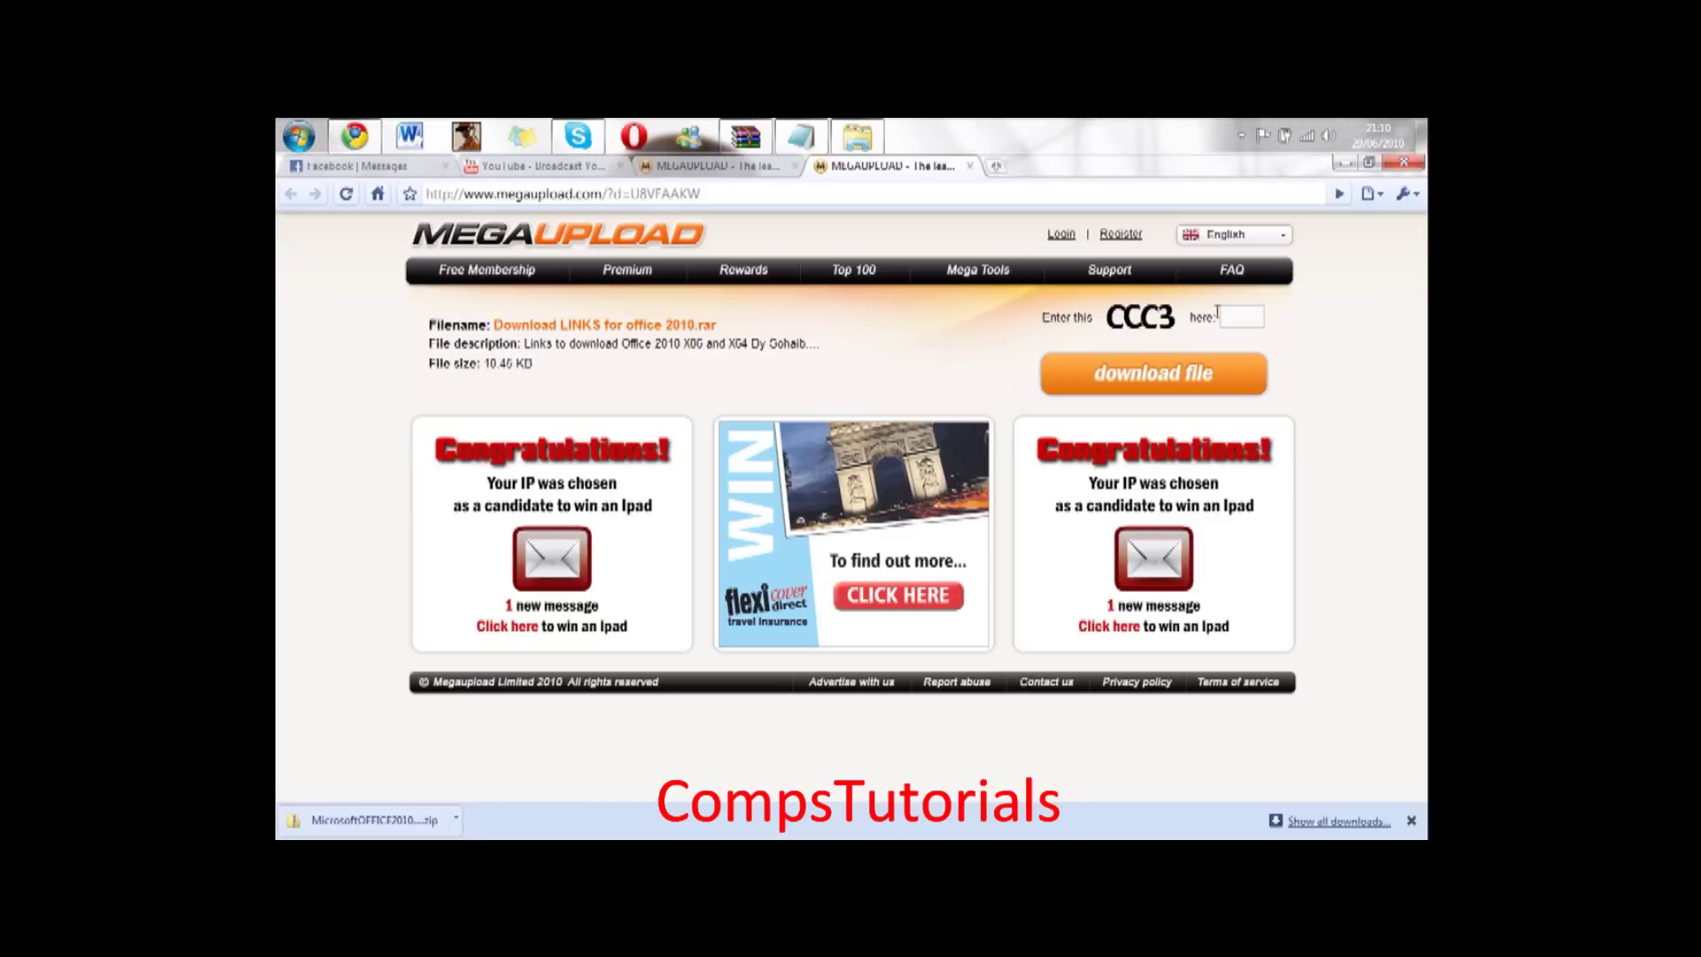
- Enter the captcha CCC3 and request the download of the links file
click(1243, 316)
text(CCC3)
click(1162, 374)
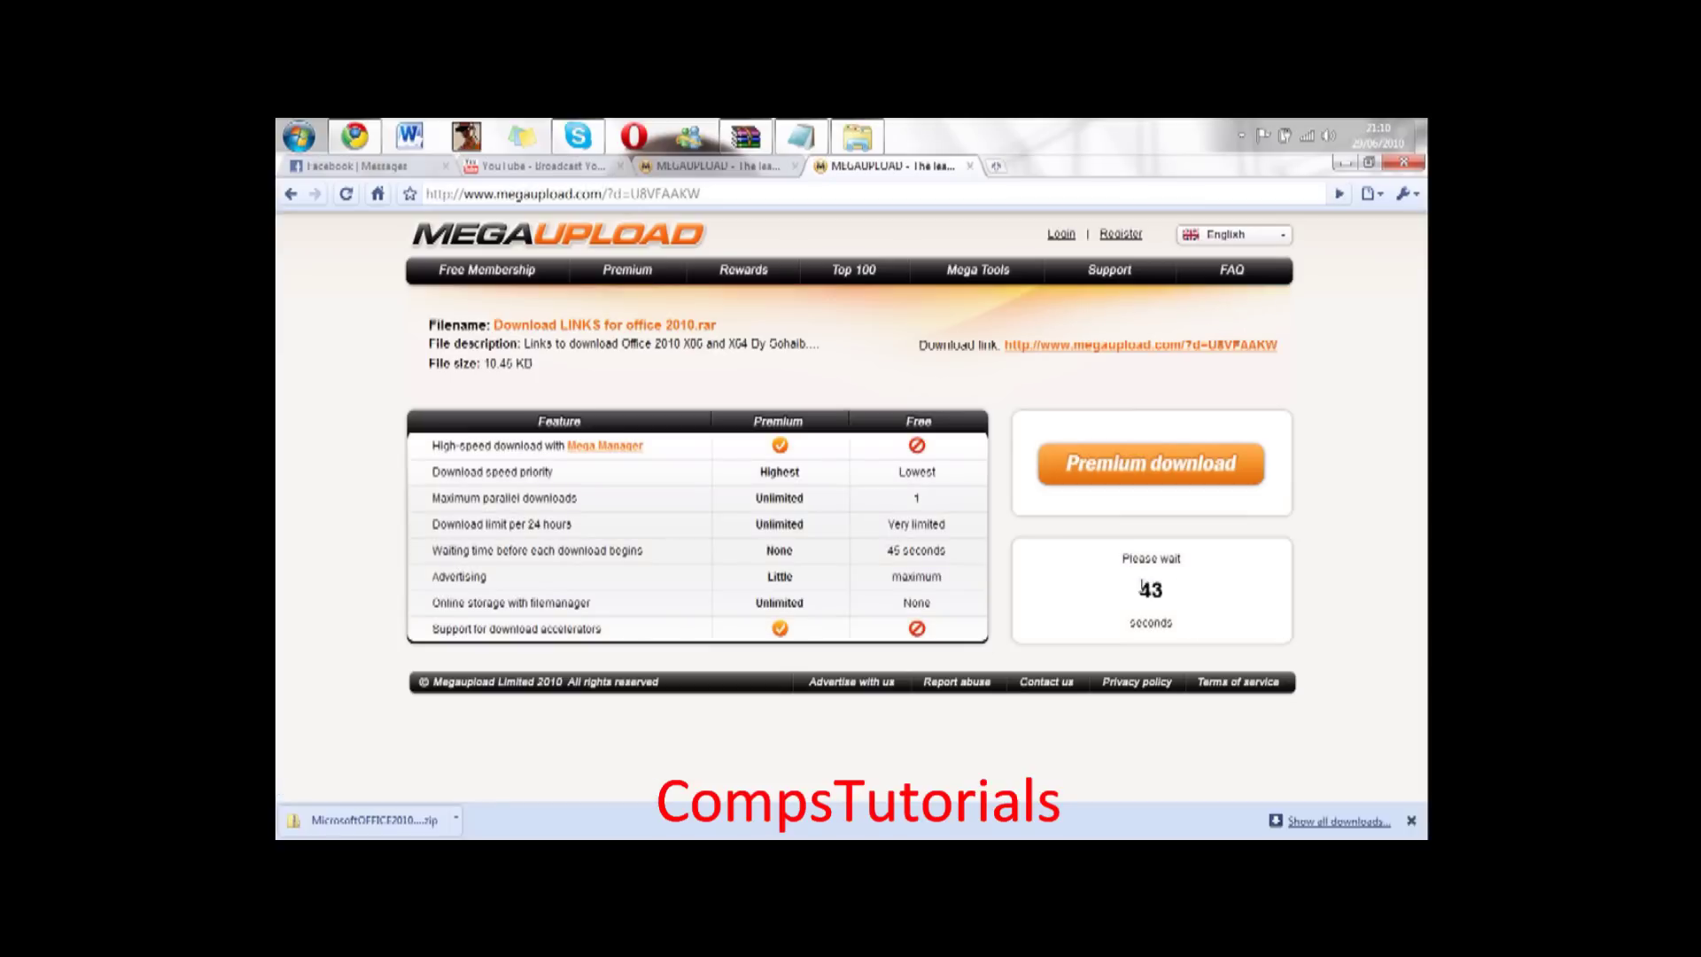
drag(1139, 589, 1170, 598)
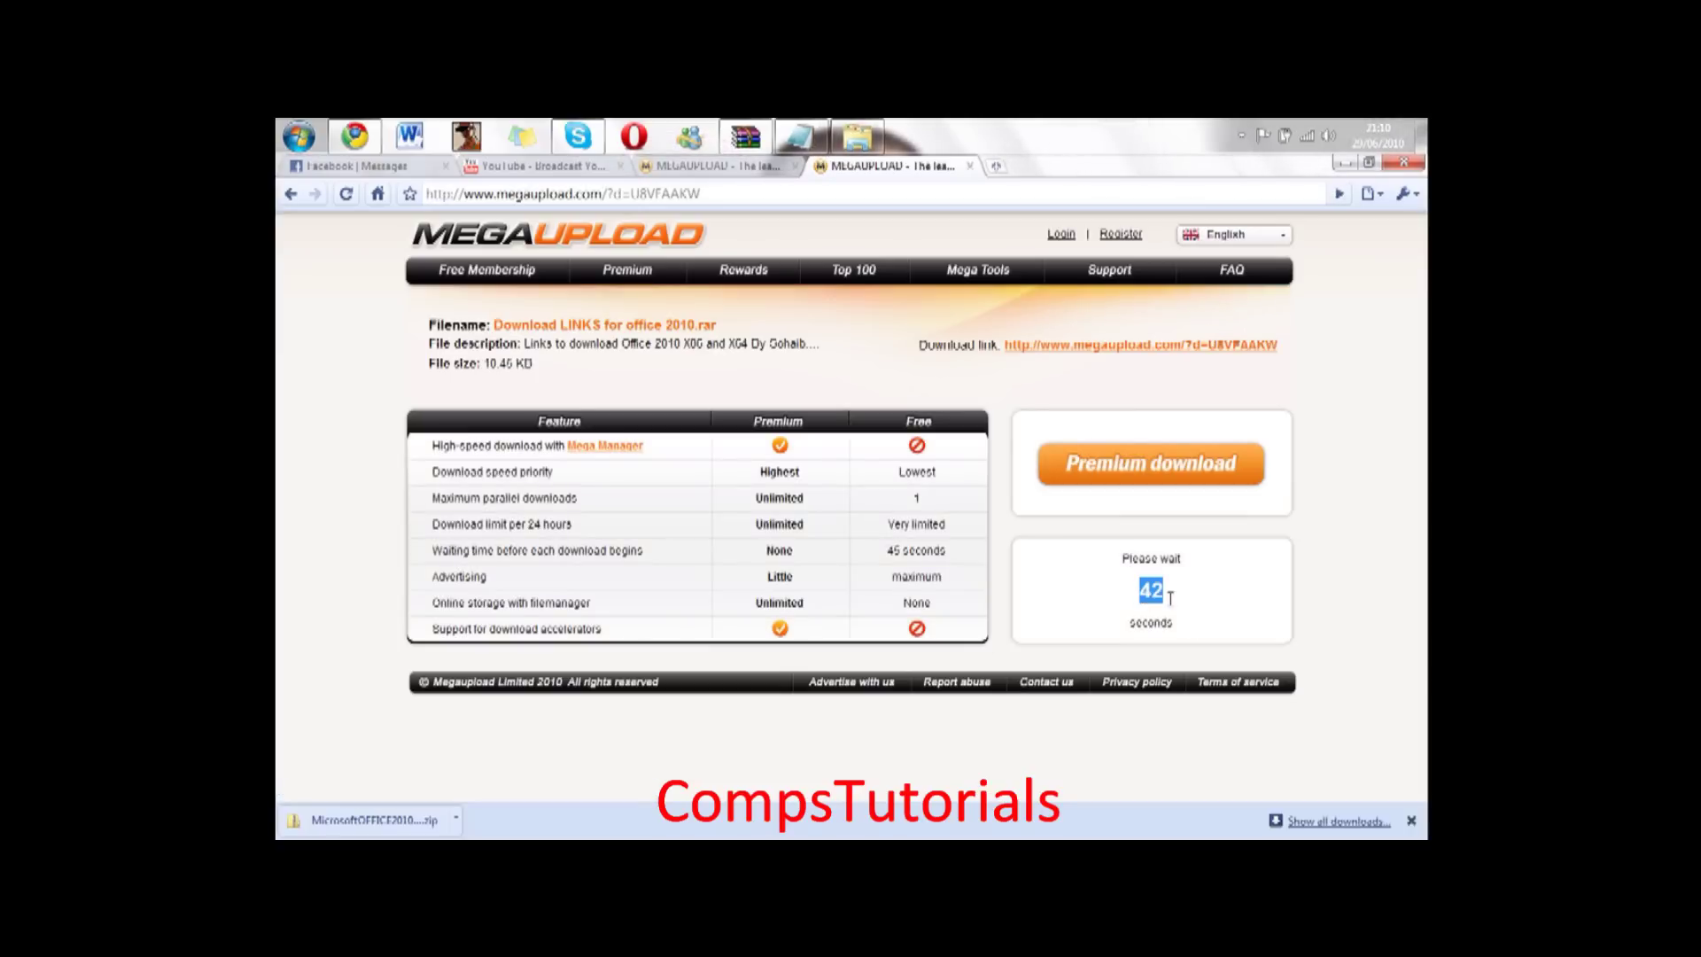
- Wait out the 45-second countdown, then start the regular download of the links file
click(1240, 136)
right_click(1212, 249)
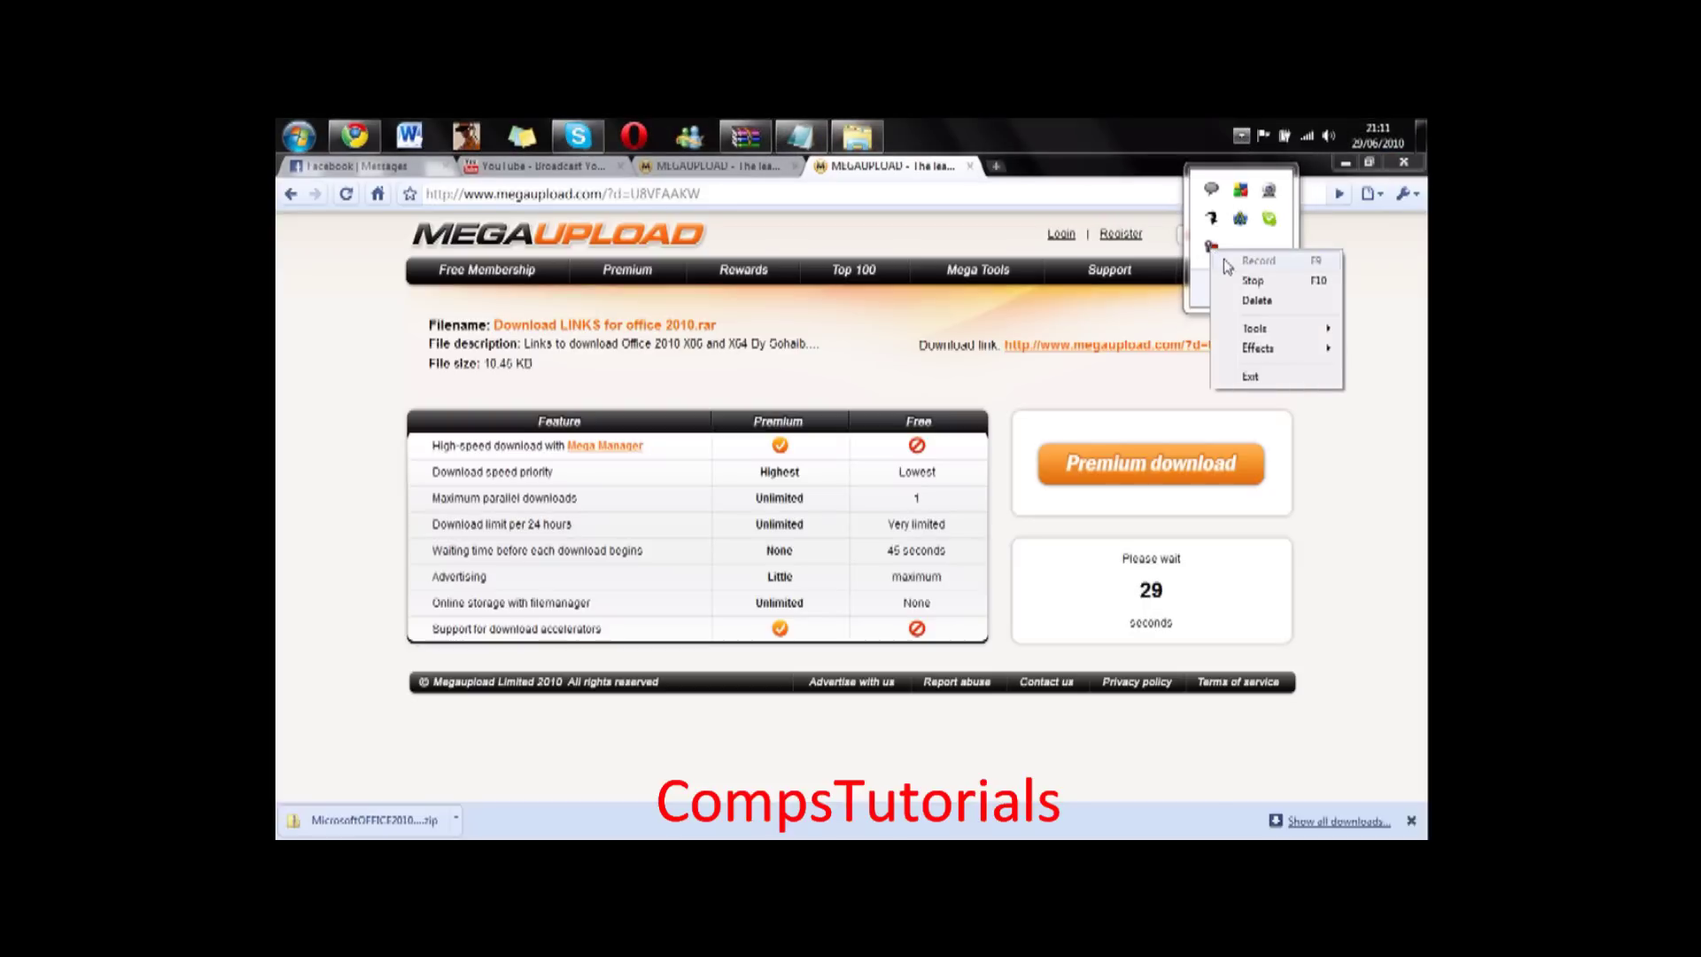
click(1398, 408)
click(1330, 491)
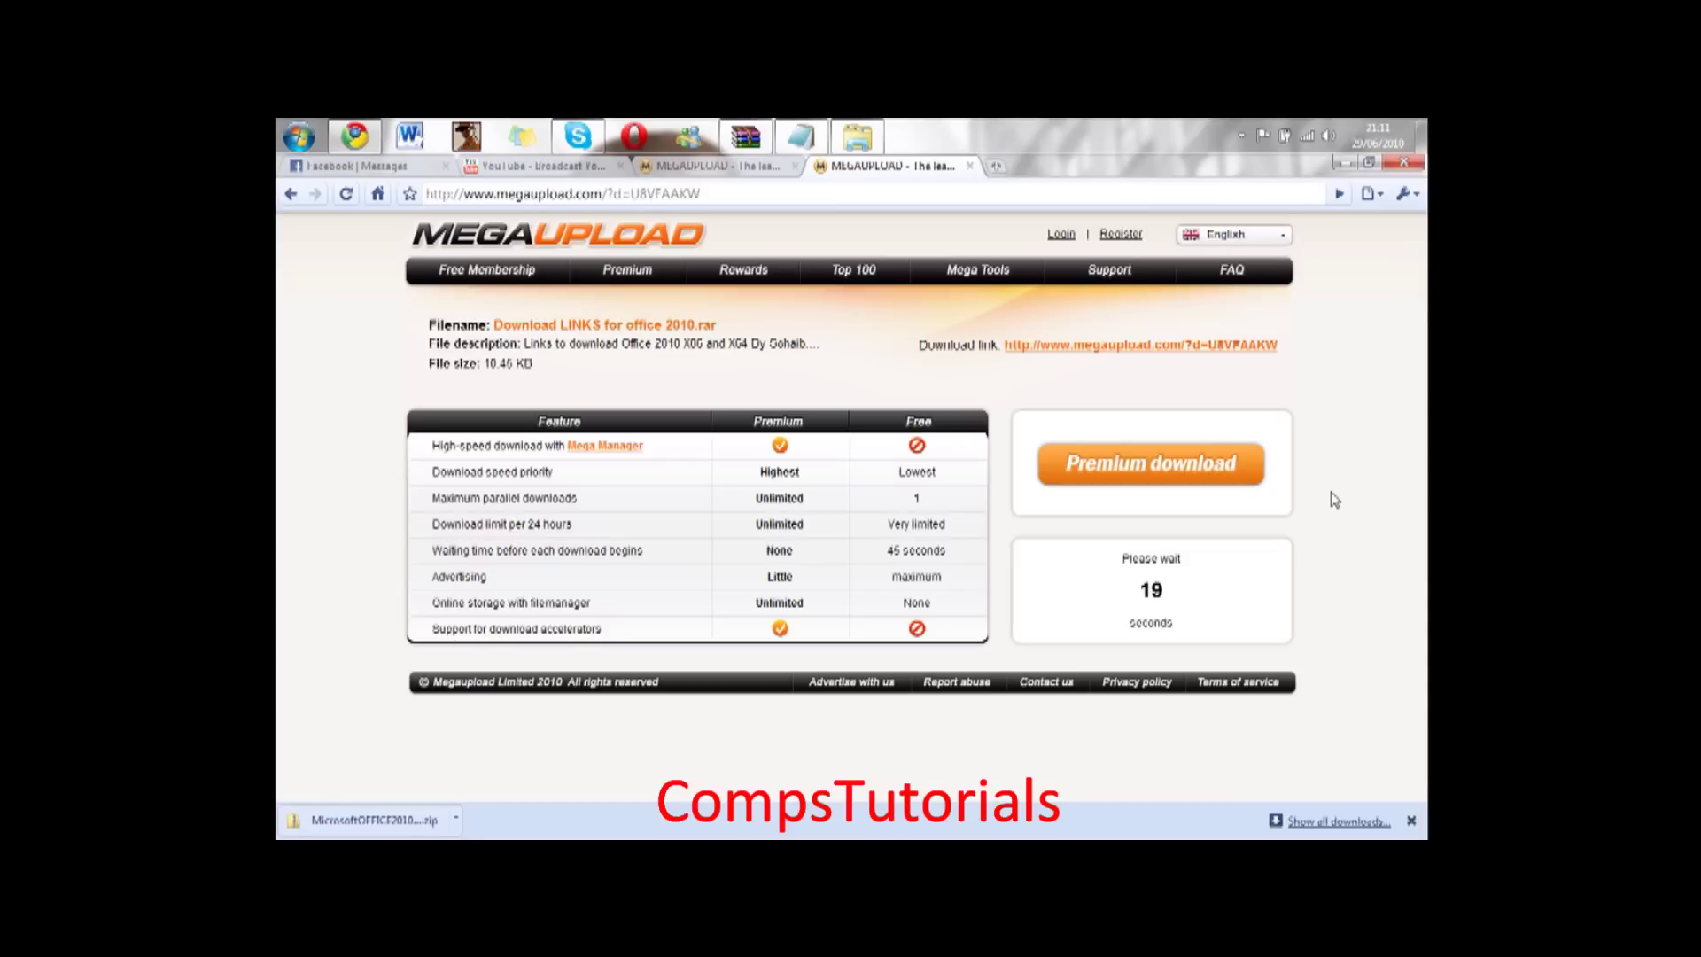
double_click(1150, 589)
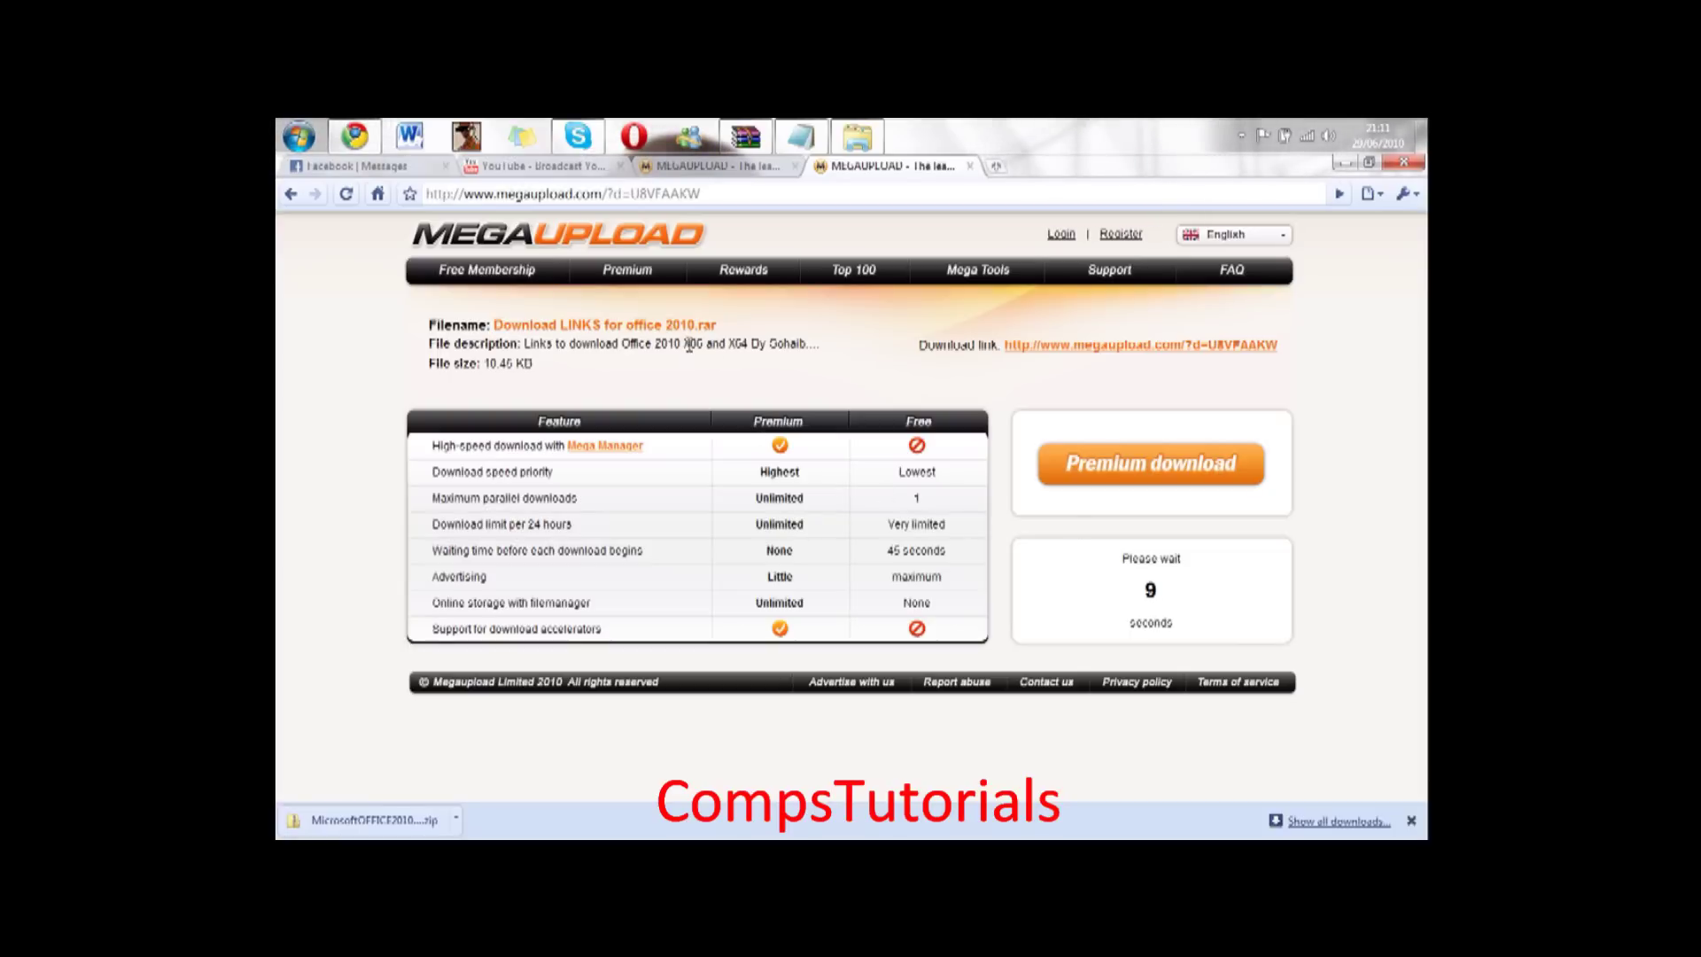
drag(692, 345, 708, 345)
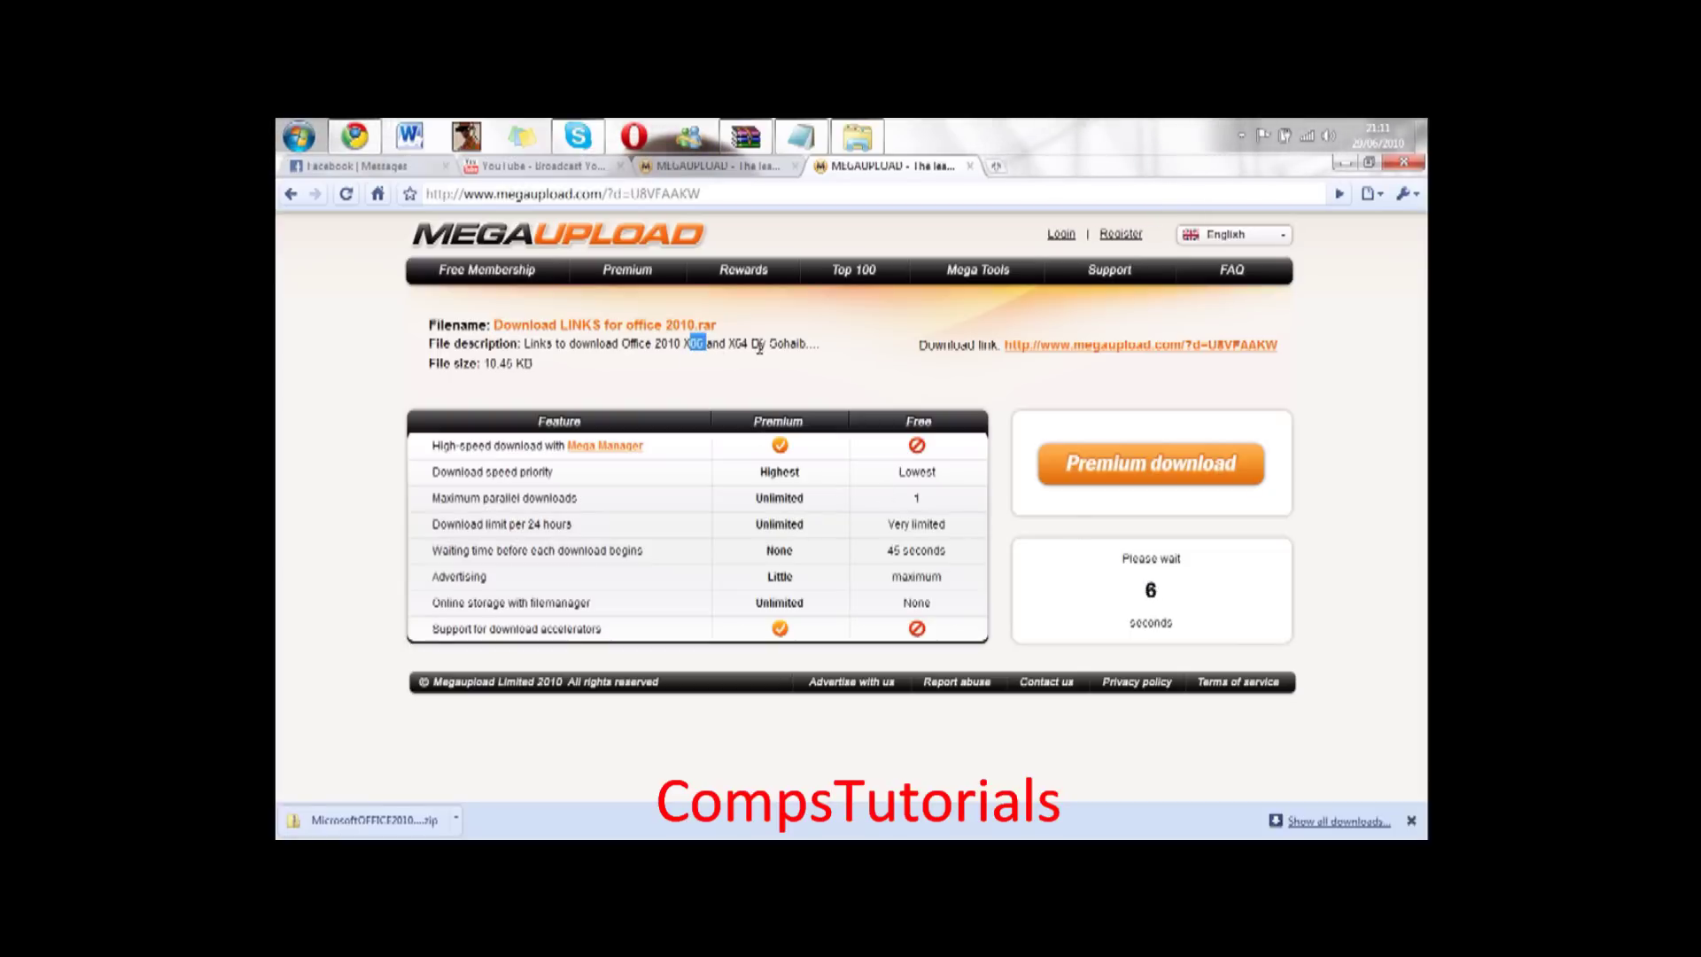
click(727, 340)
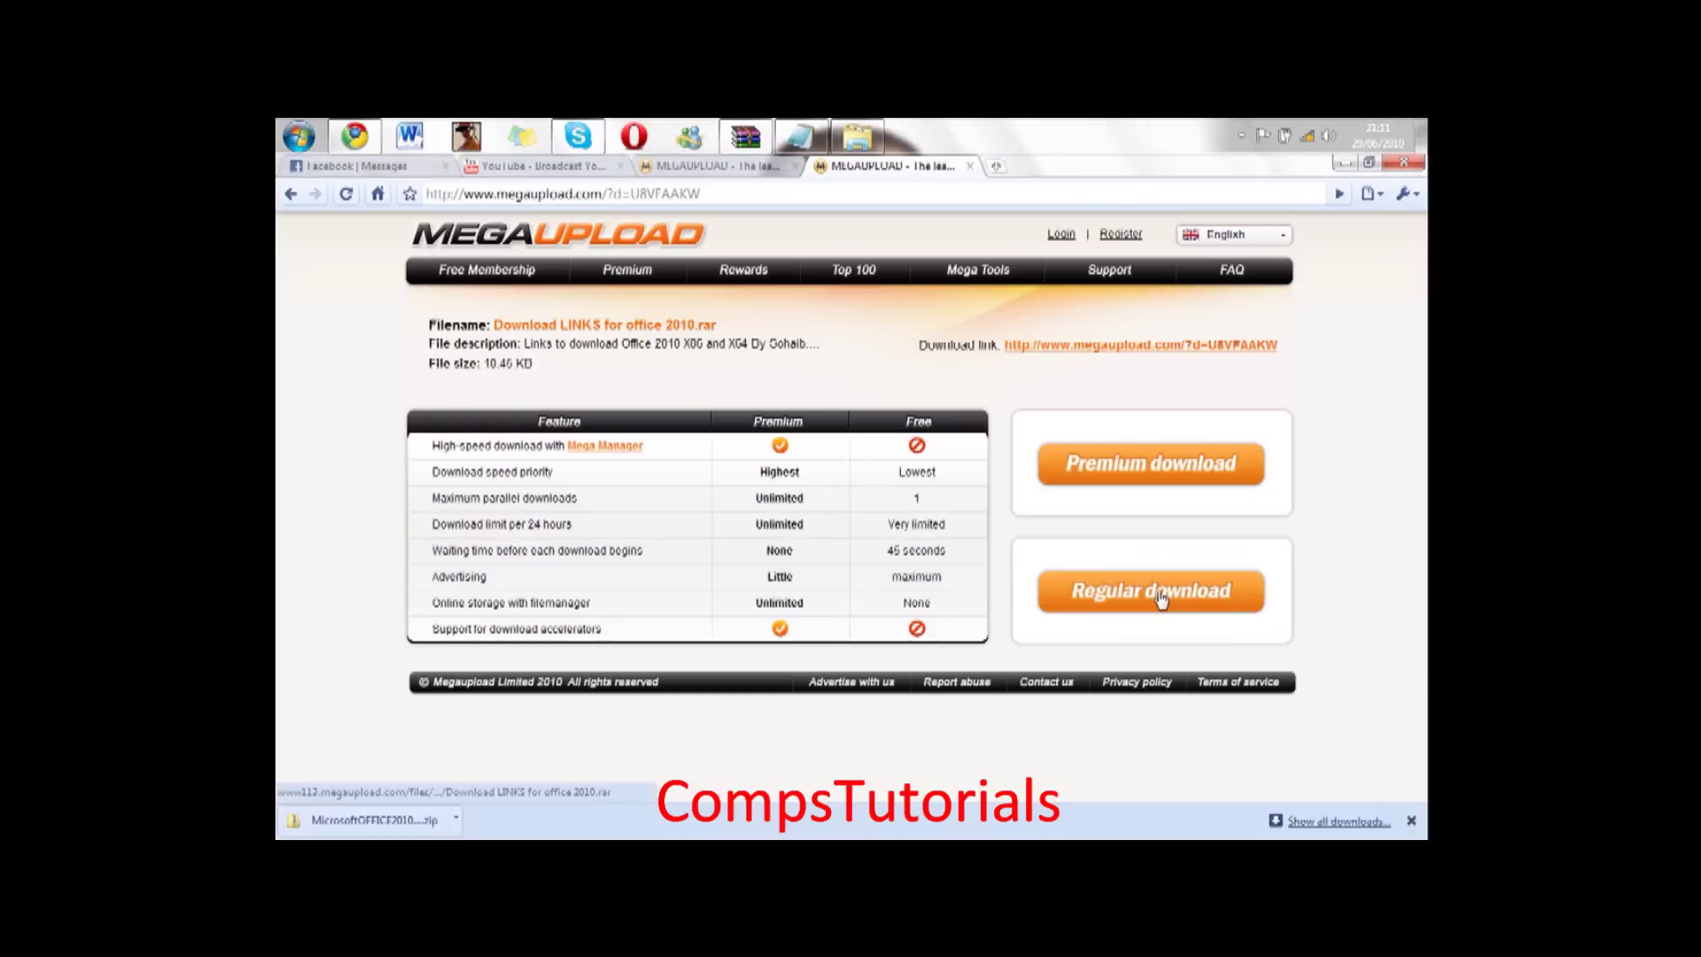
click(1158, 593)
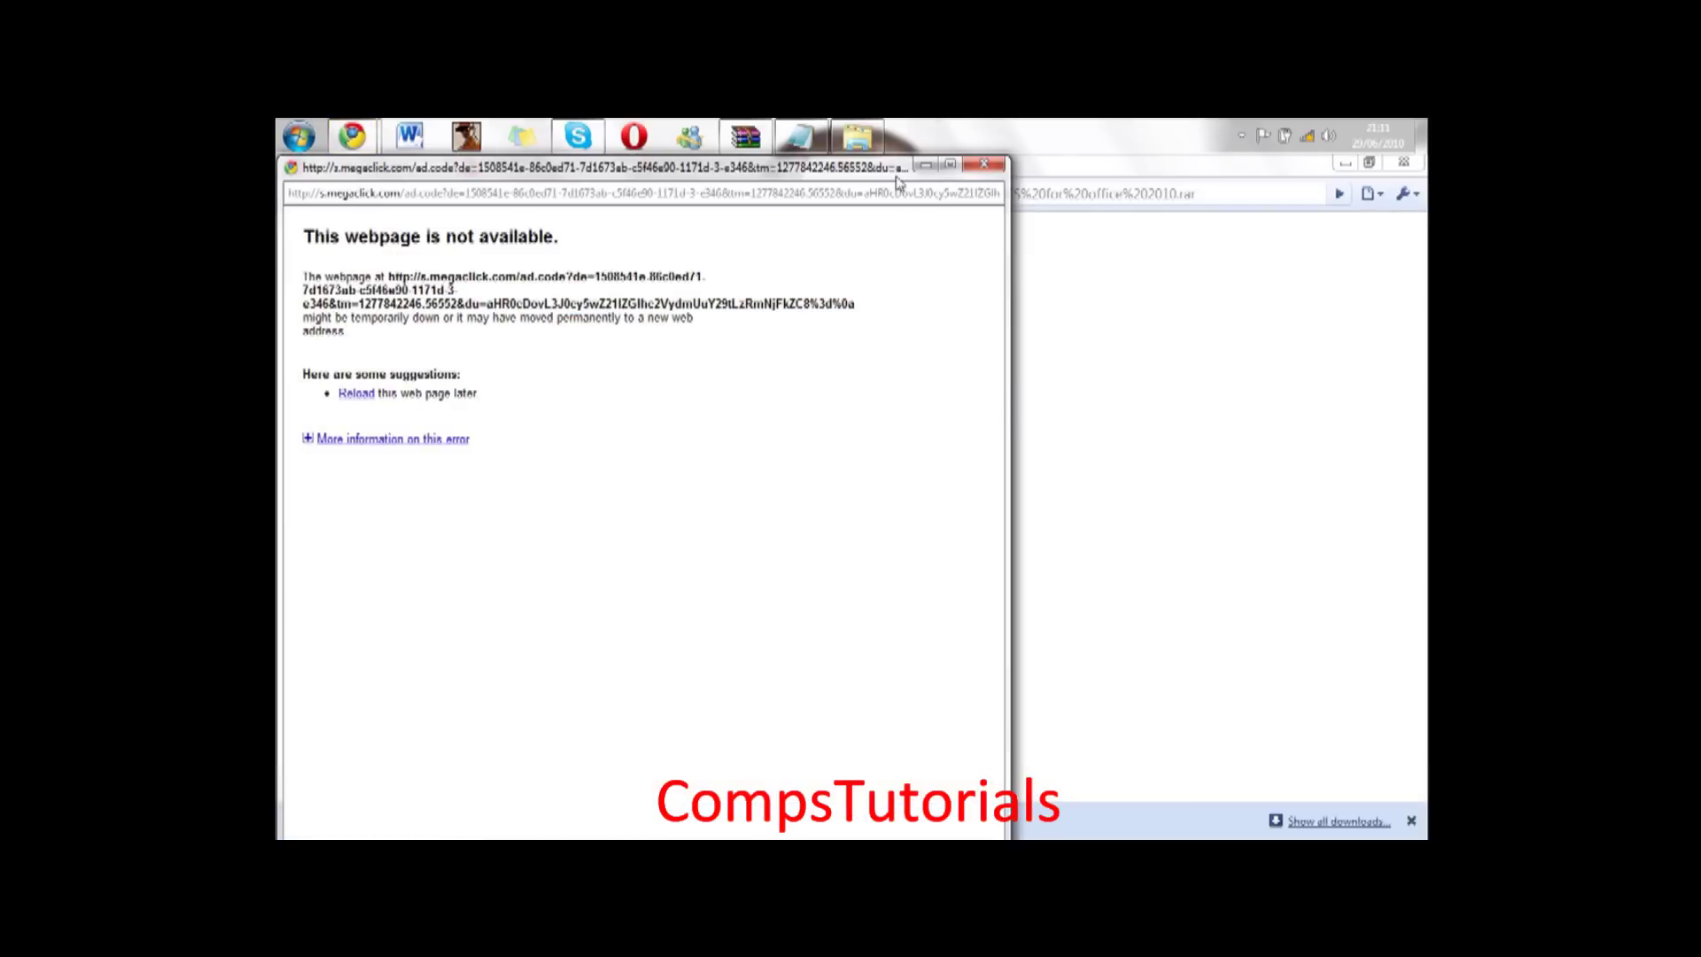
- Close the Megaclick ad popup, return to the MS 2010 Activator tab, and show the desktop
click(987, 170)
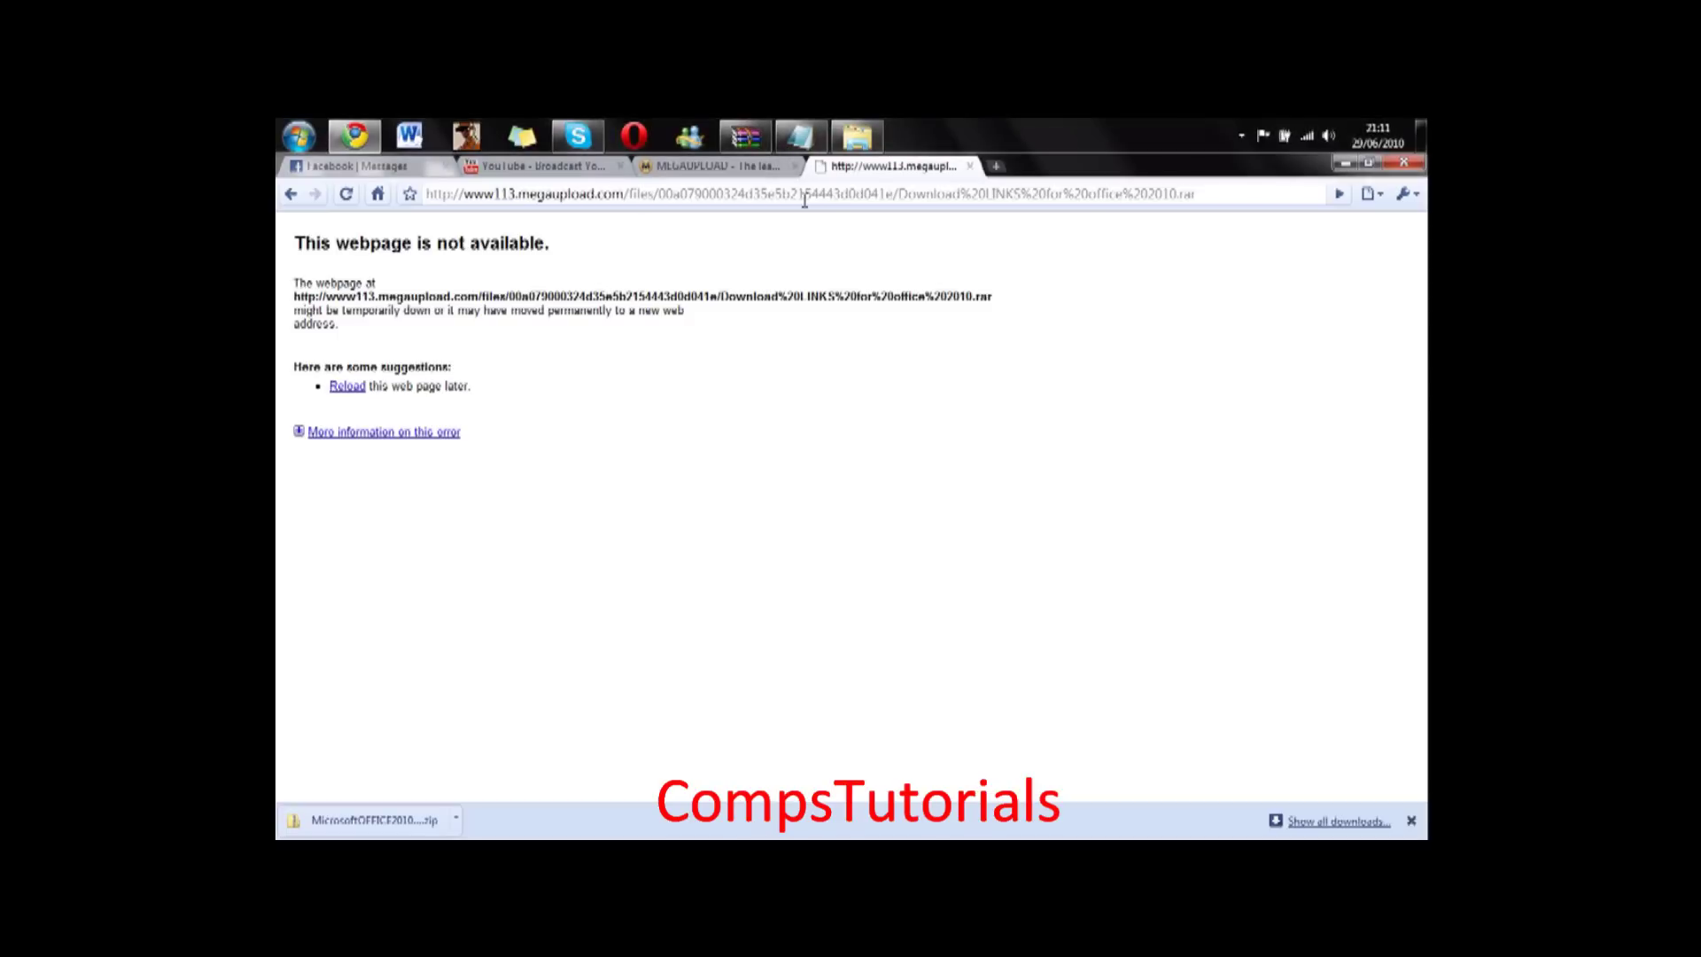
click(724, 167)
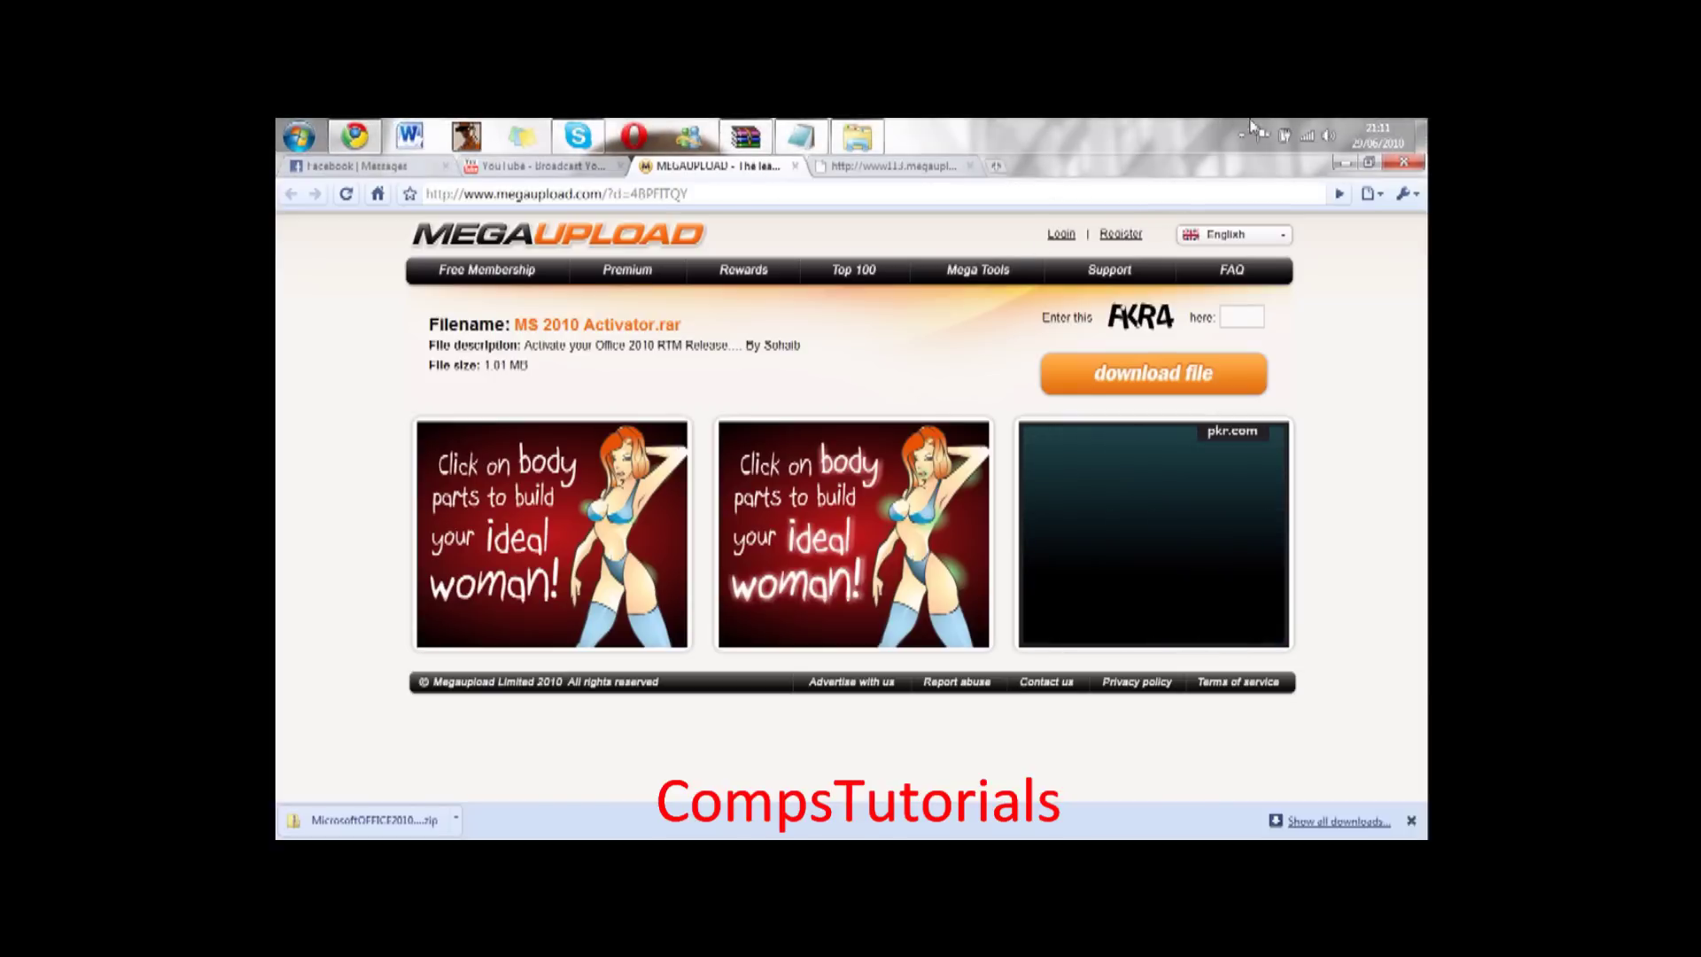
key(super+d)
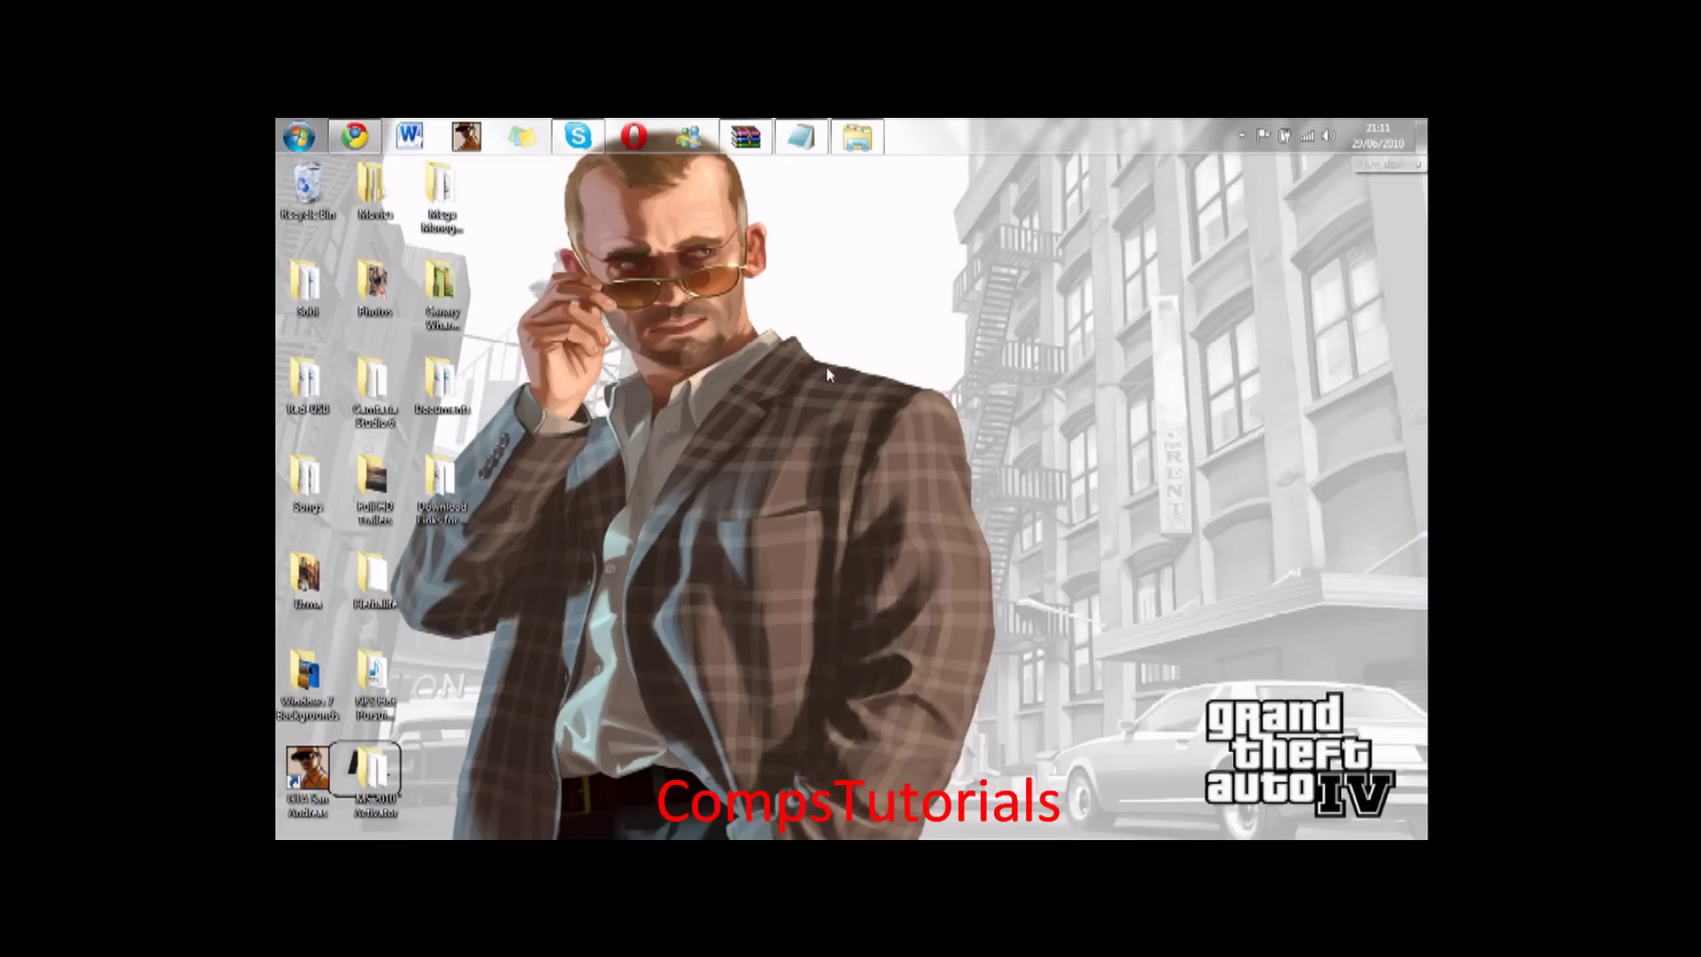
- Open the Office 2010 links Word document and follow its first x64 part01 RapidShare link
double_click(451, 523)
double_click(908, 423)
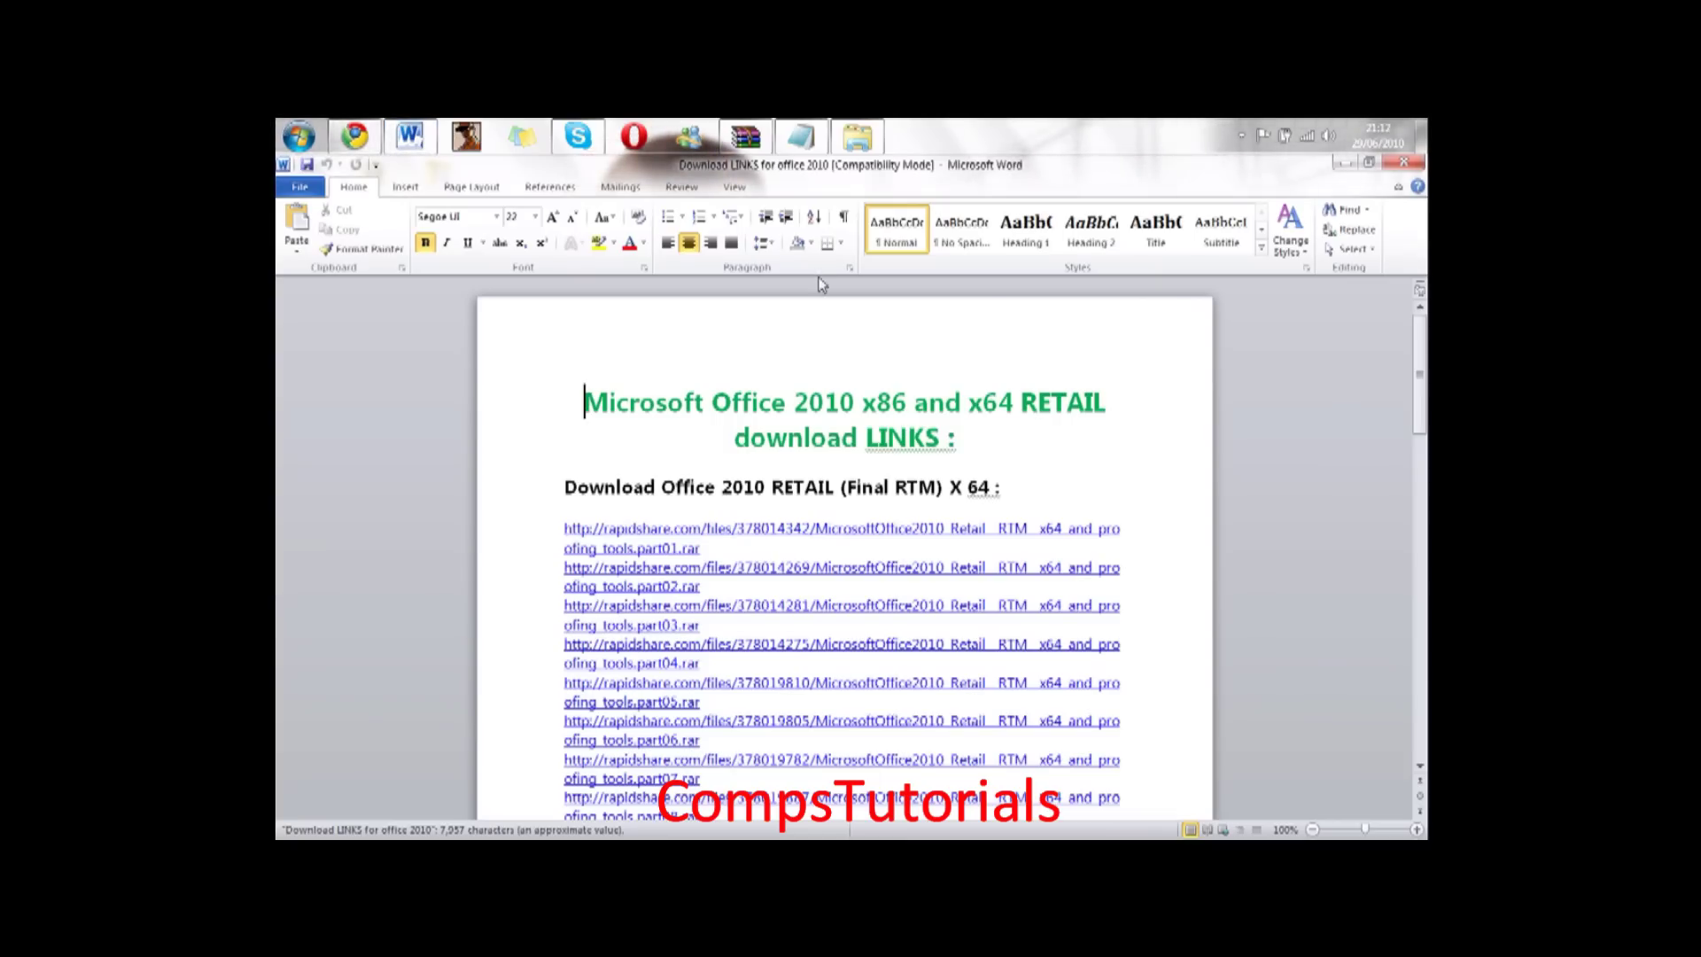
mouse_move(1418, 372)
mouse_down()
mouse_move(1424, 403)
mouse_move(1424, 383)
mouse_up()
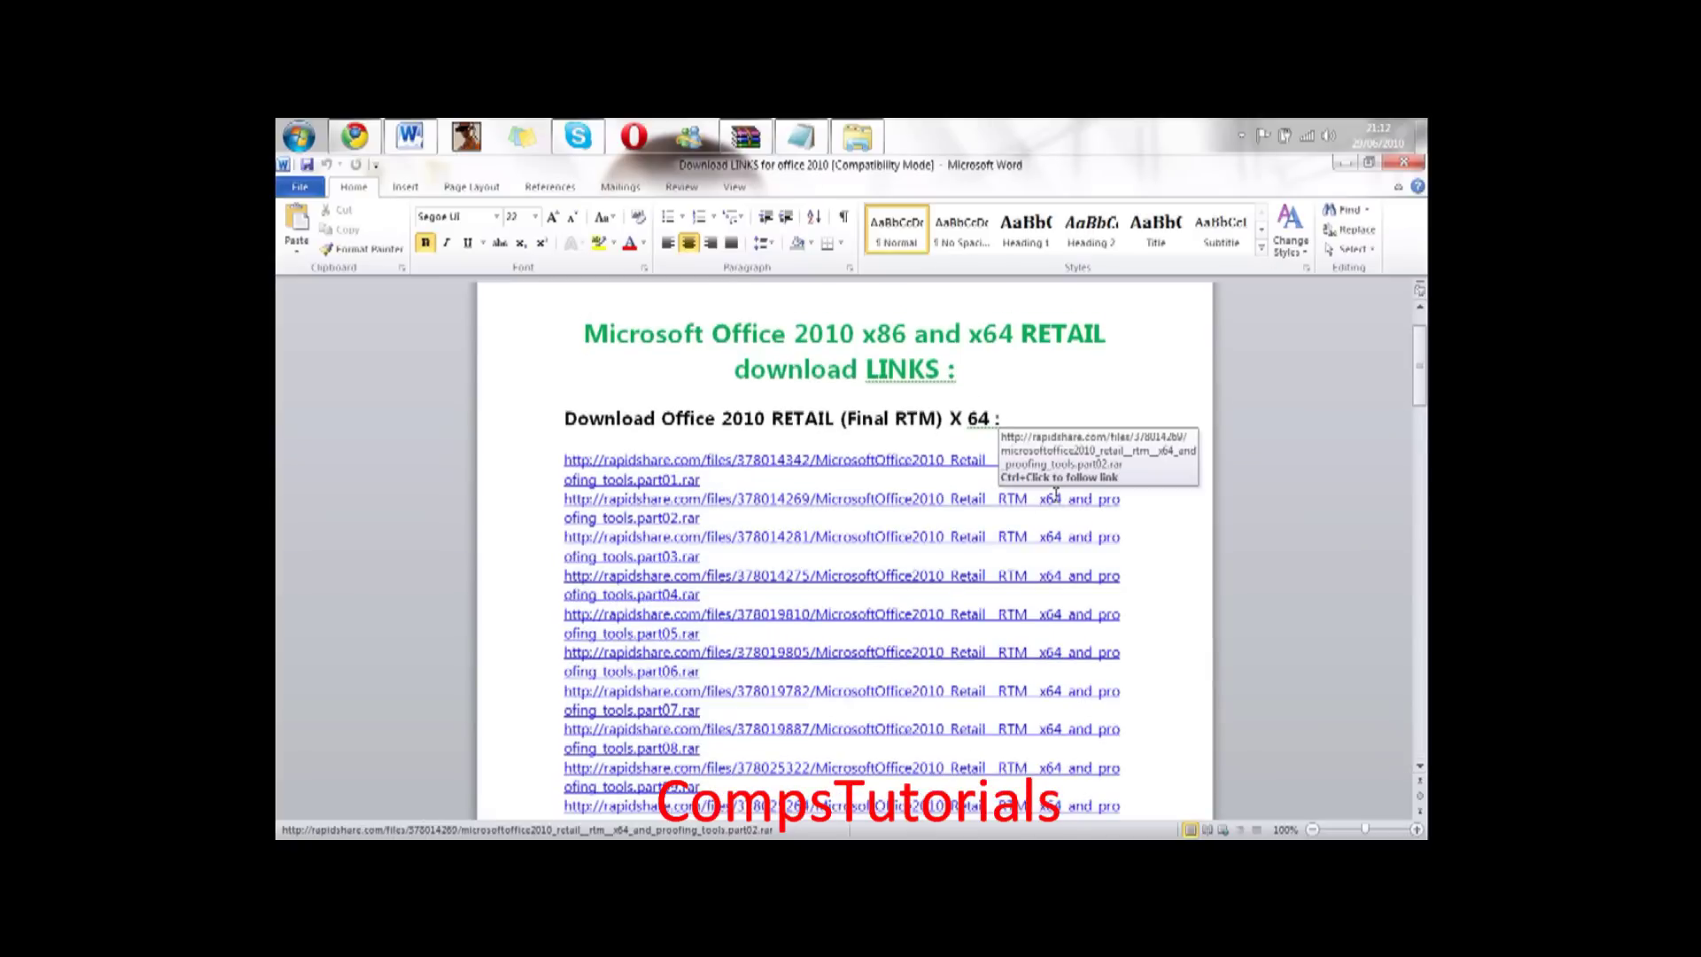
mouse_move(1419, 365)
mouse_down()
mouse_move(1422, 595)
mouse_move(1419, 350)
mouse_up()
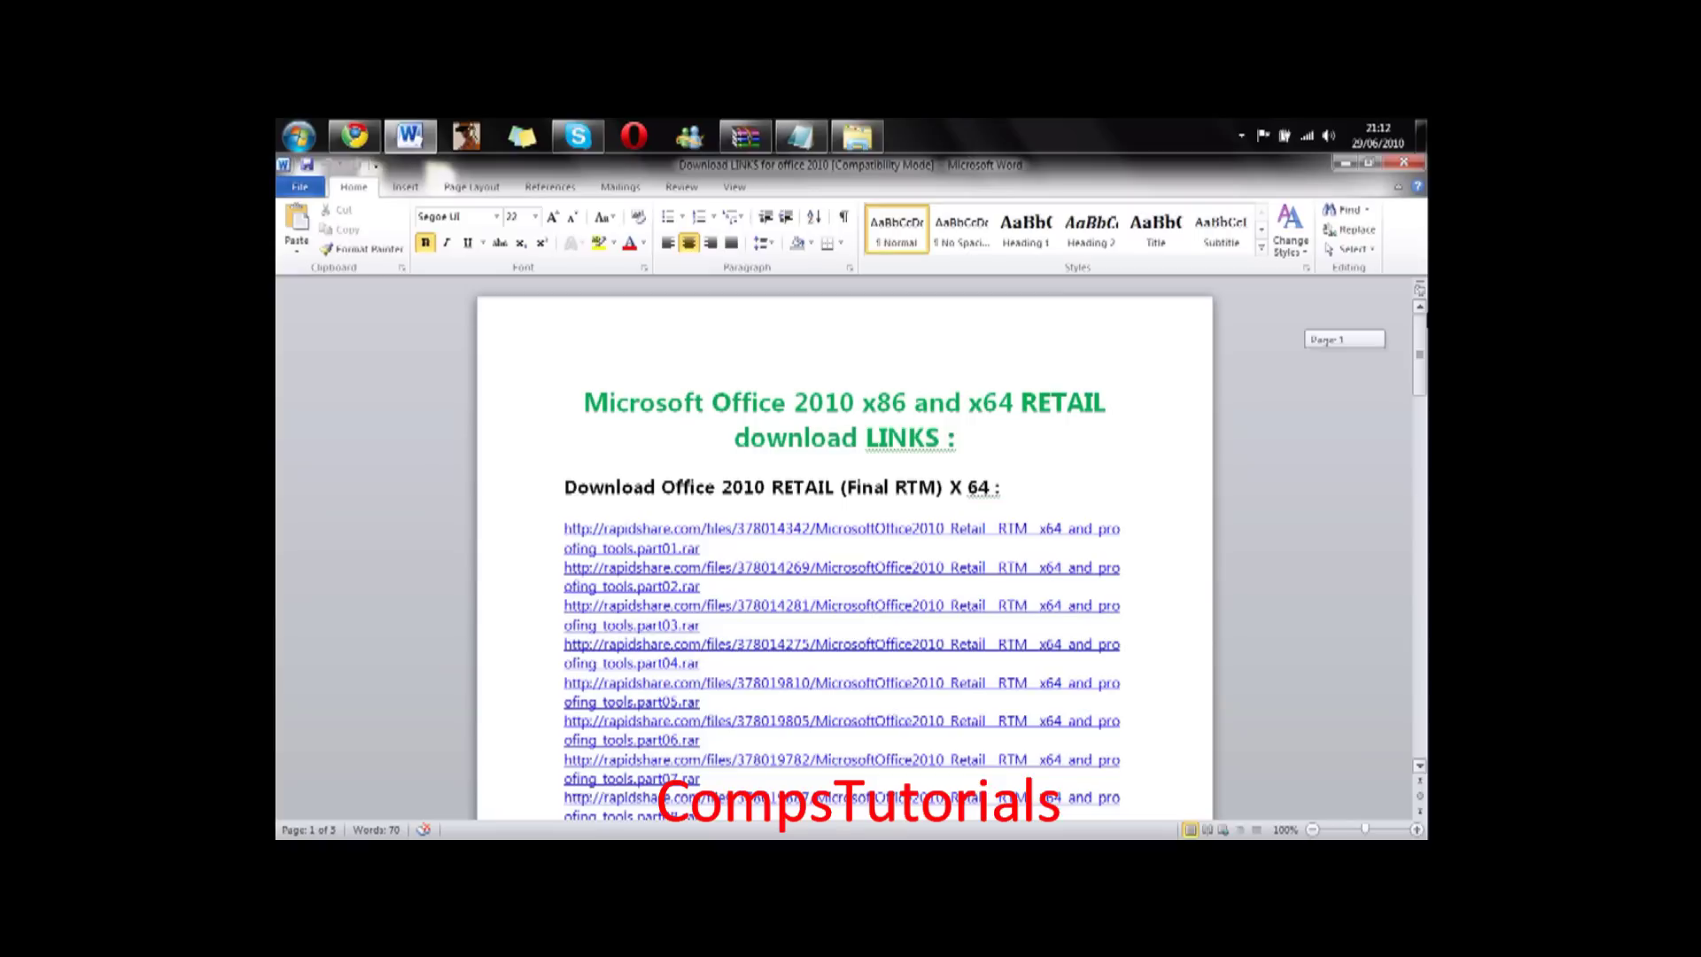
drag(1419, 350, 1419, 353)
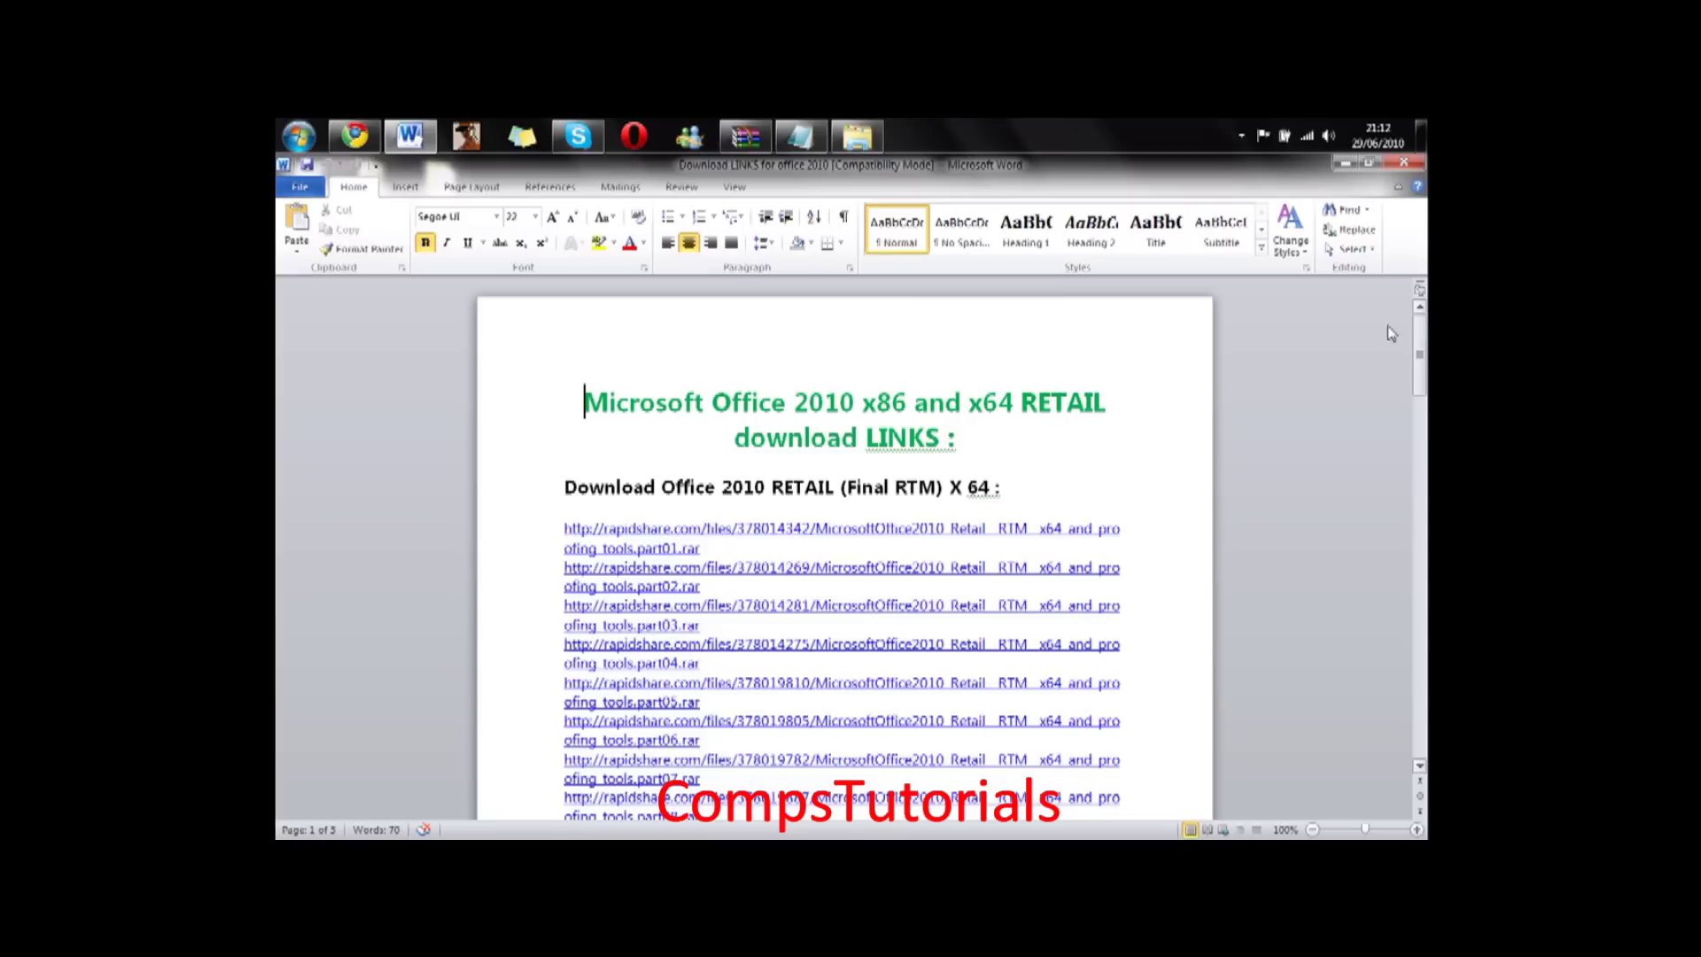
click(1001, 535)
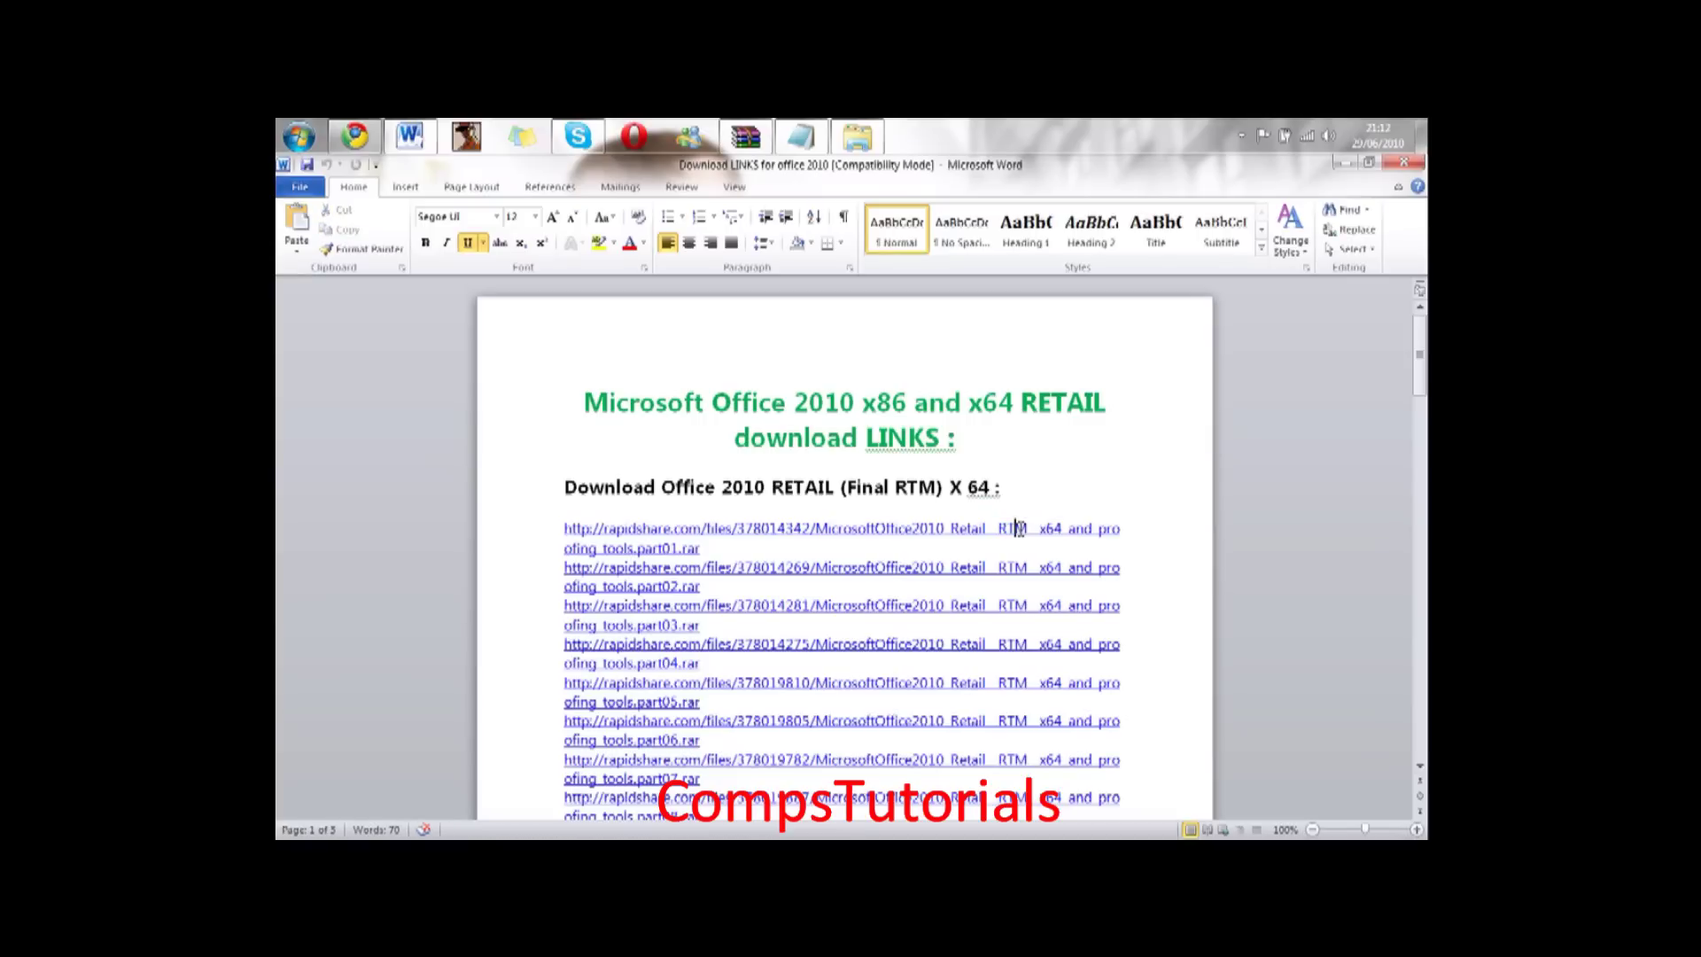
ctrl+click(1020, 528)
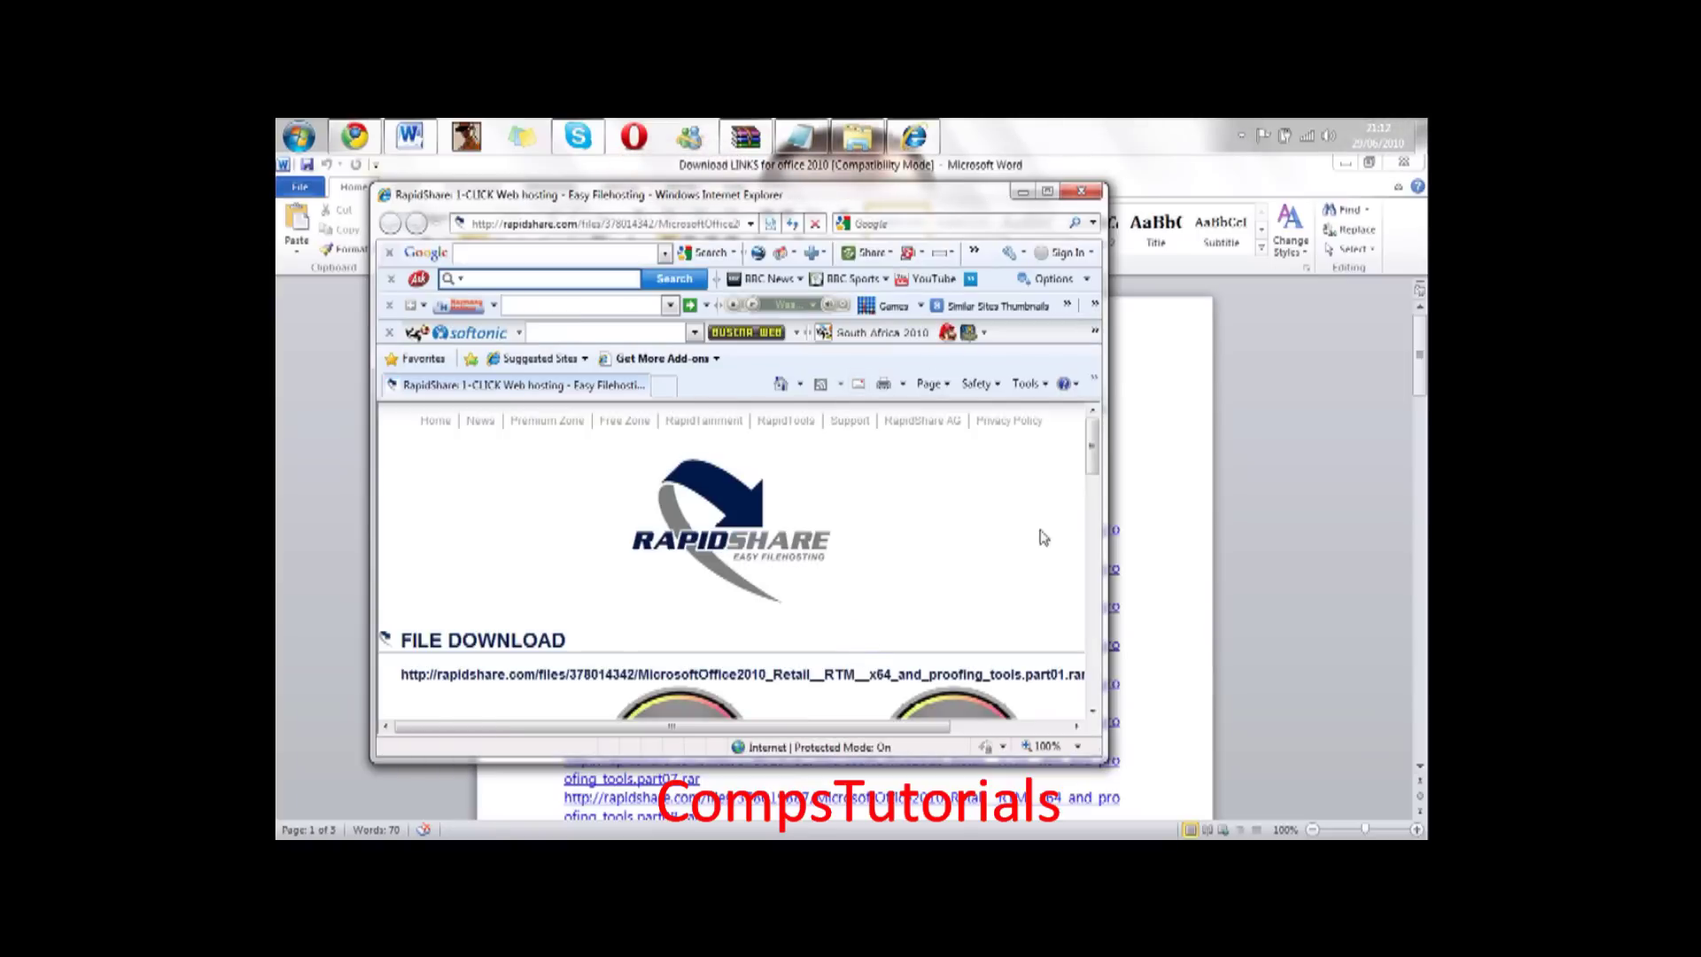
drag(1093, 460, 1093, 522)
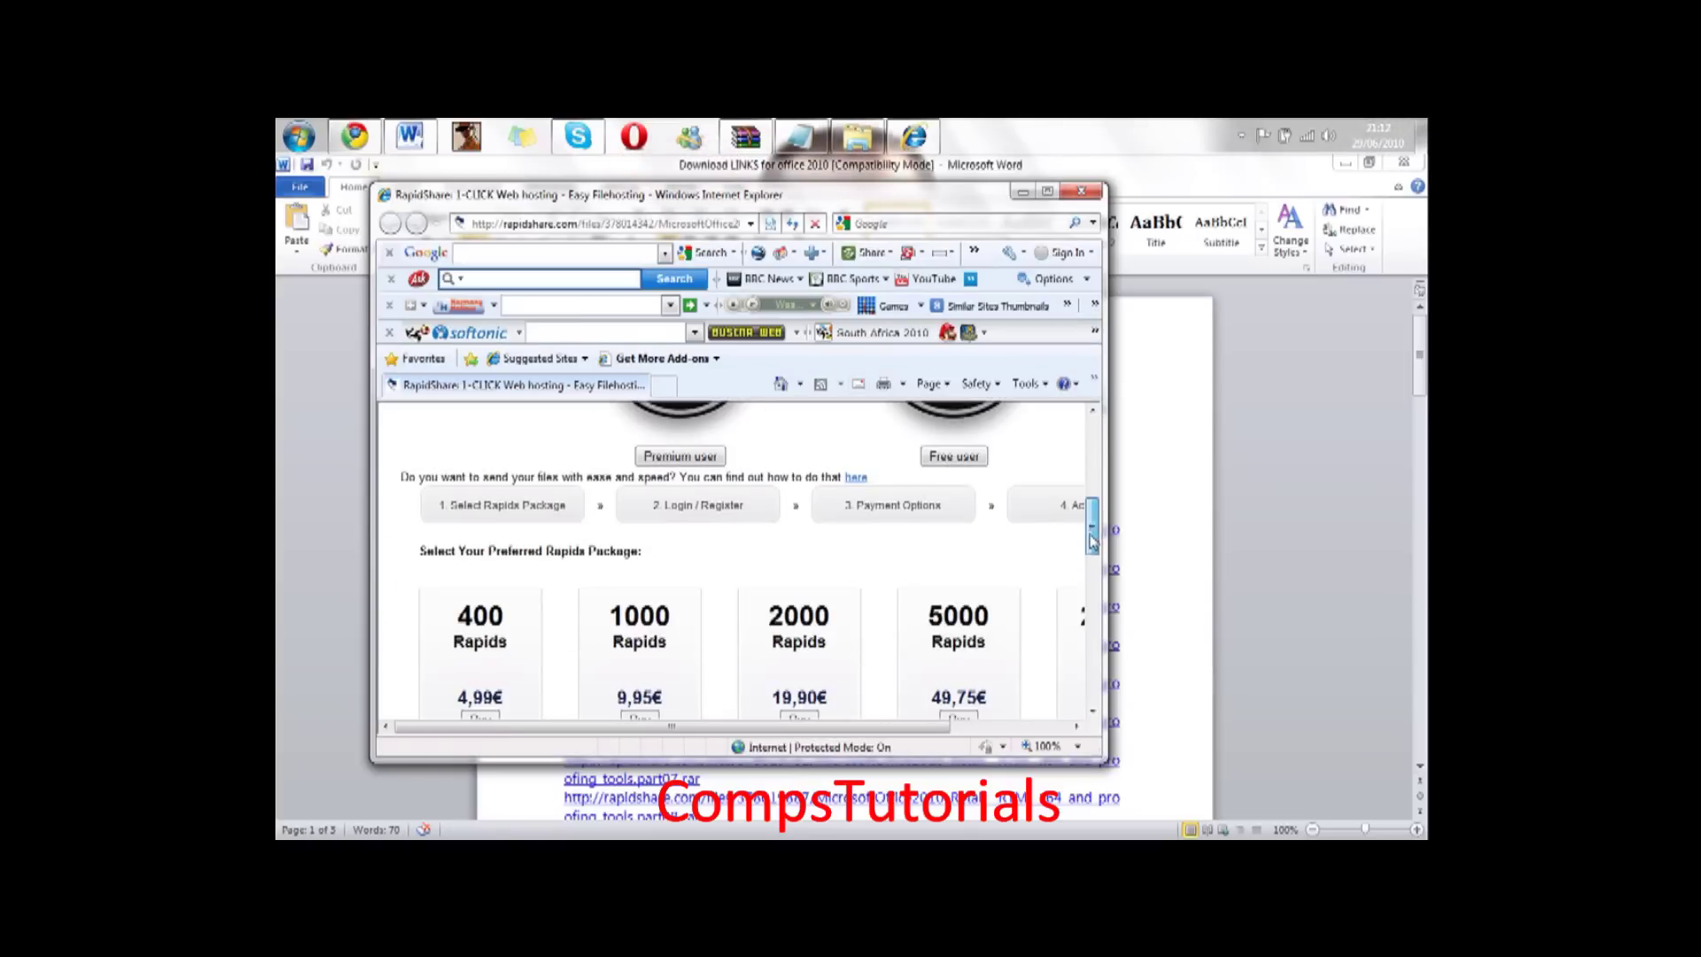
- Take the free-user download of part01, check its 124-second countdown, then close the browser
click(928, 457)
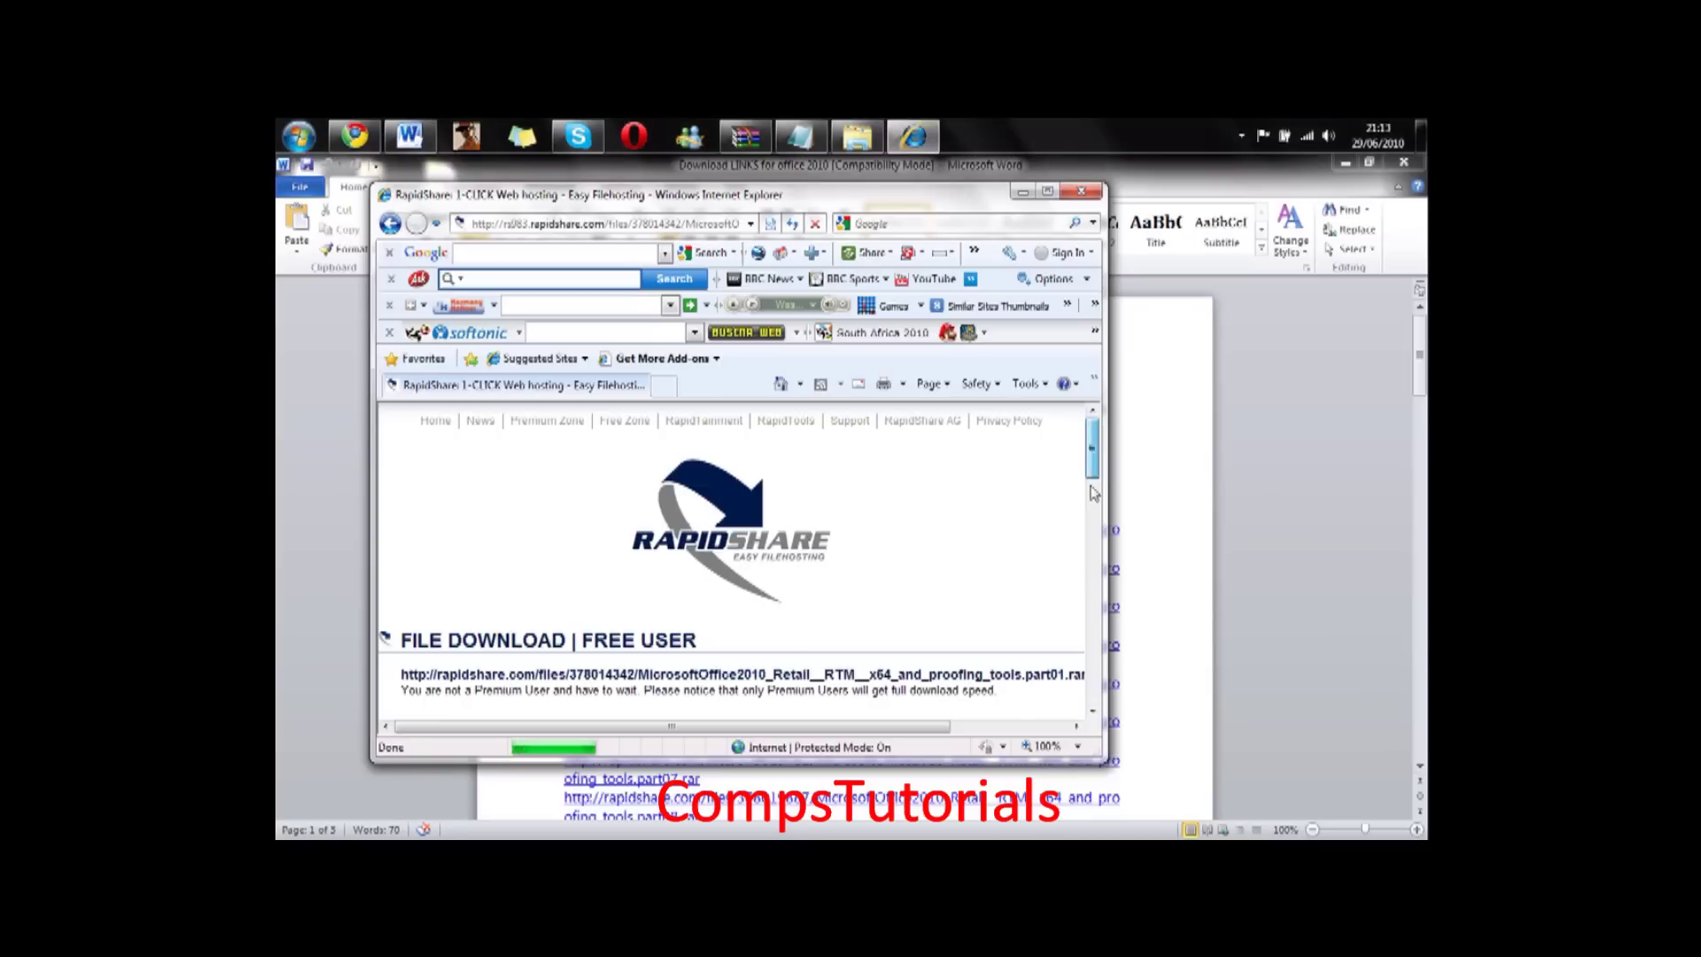
click(1091, 487)
scroll(1092, 520, down, 1)
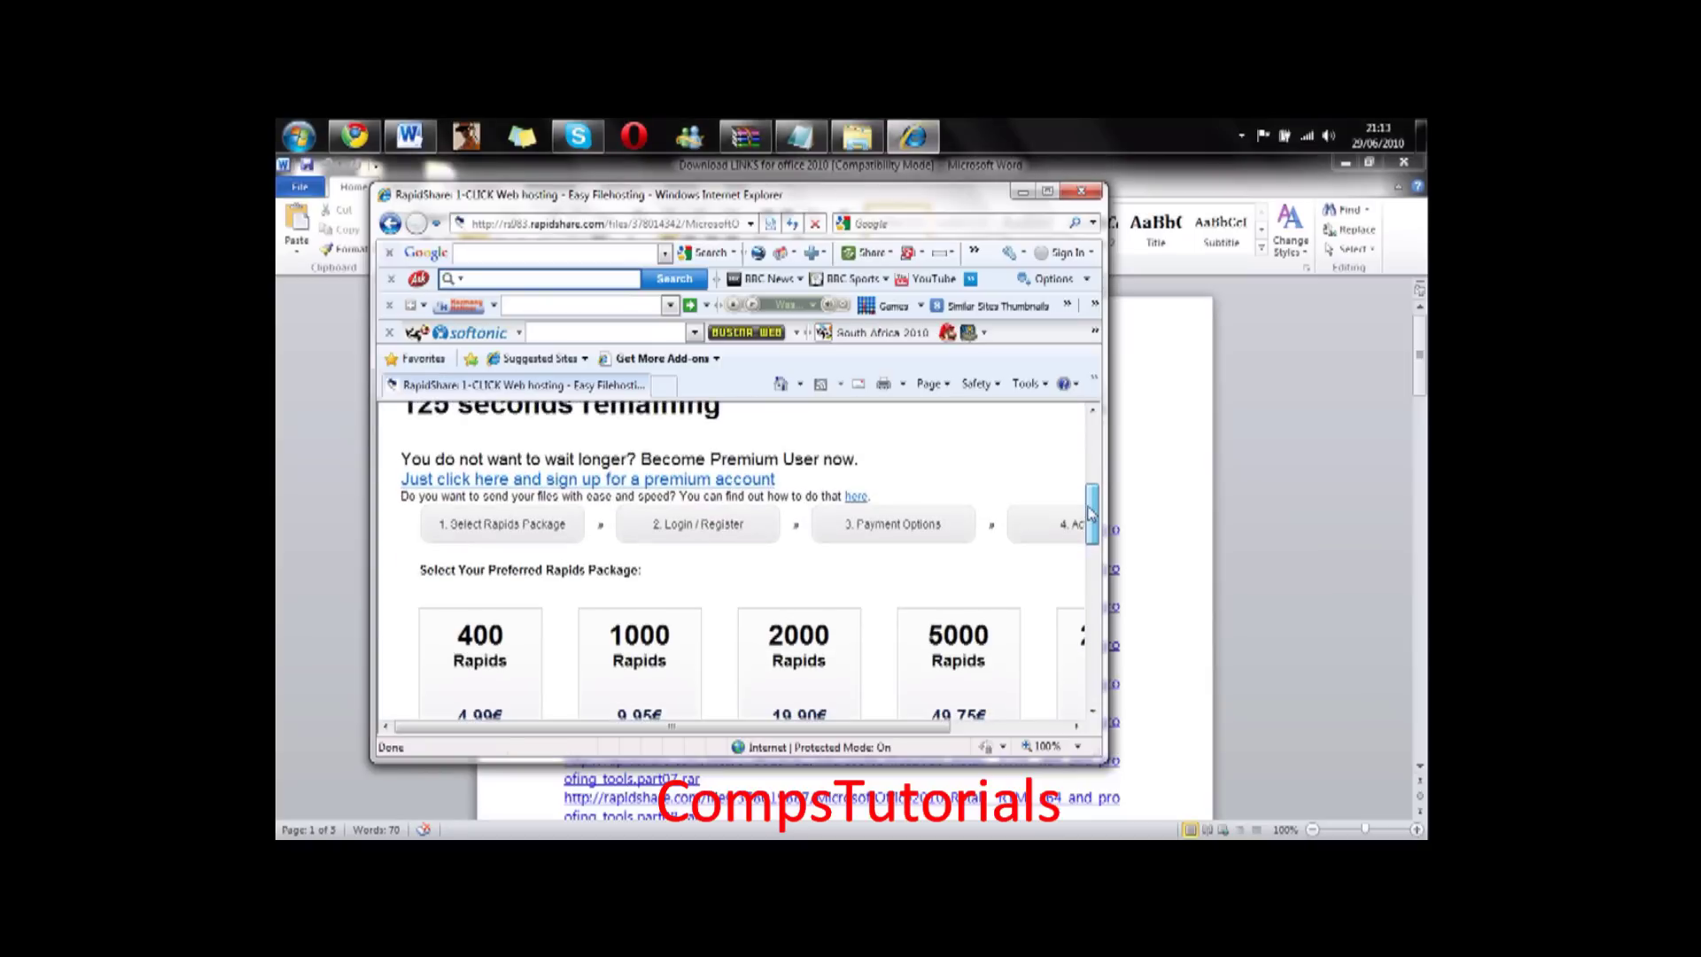
scroll(1092, 521, up, 2)
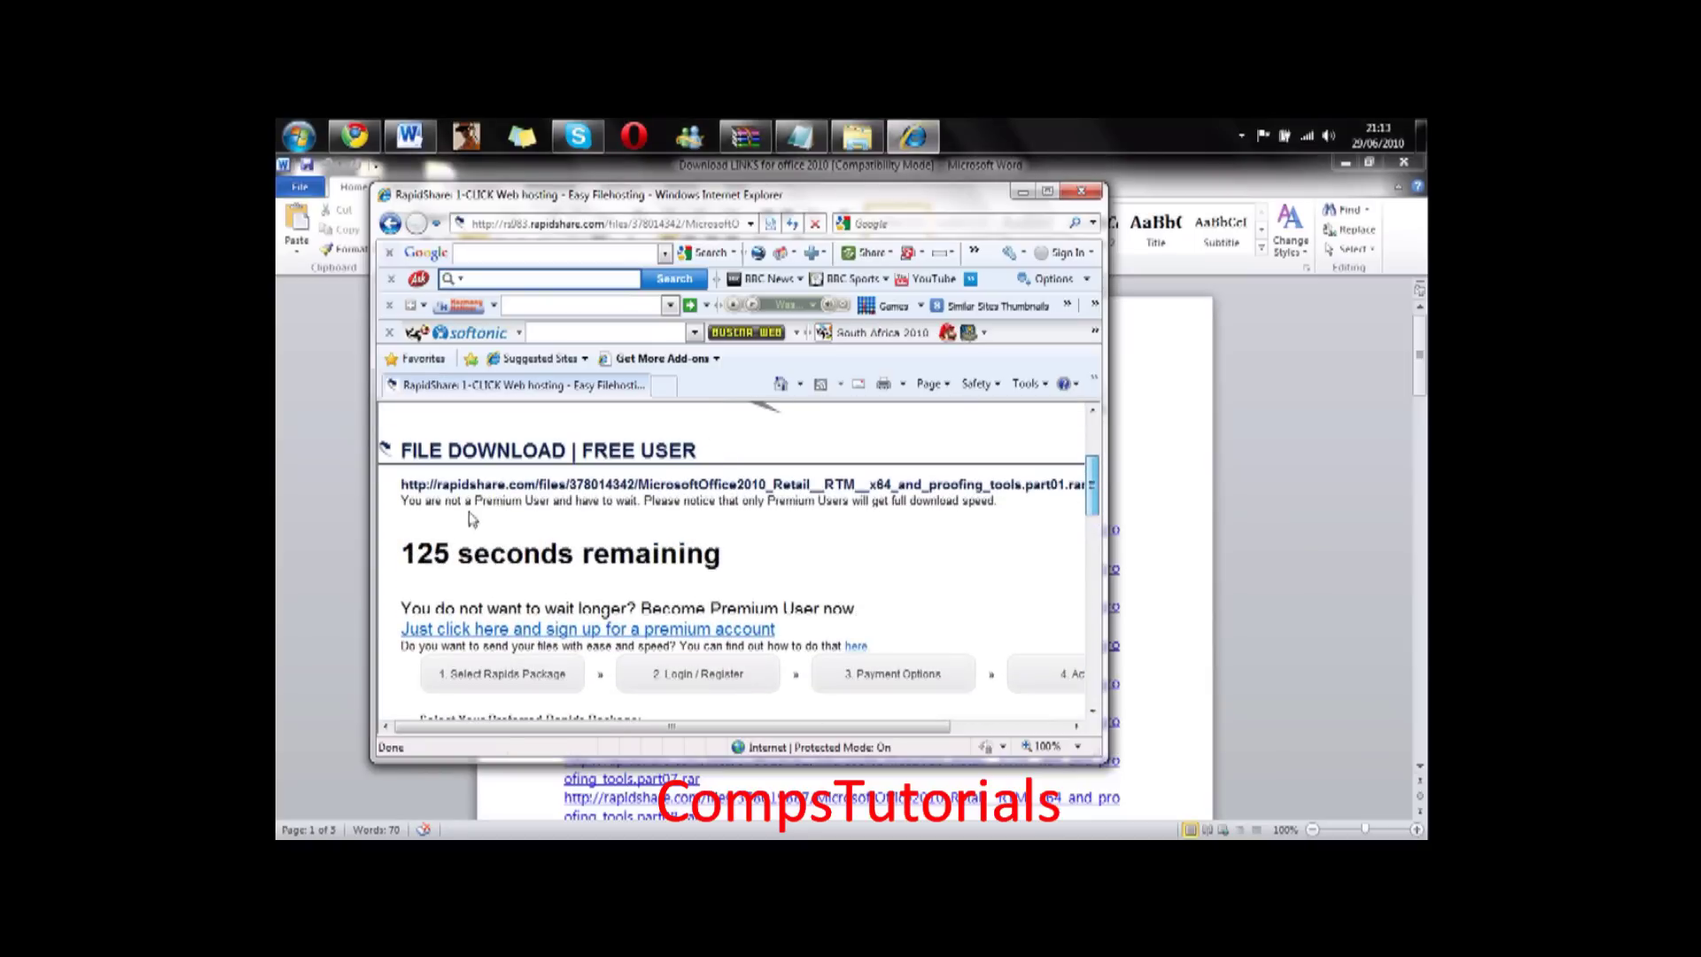
double_click(412, 556)
drag(412, 556, 403, 503)
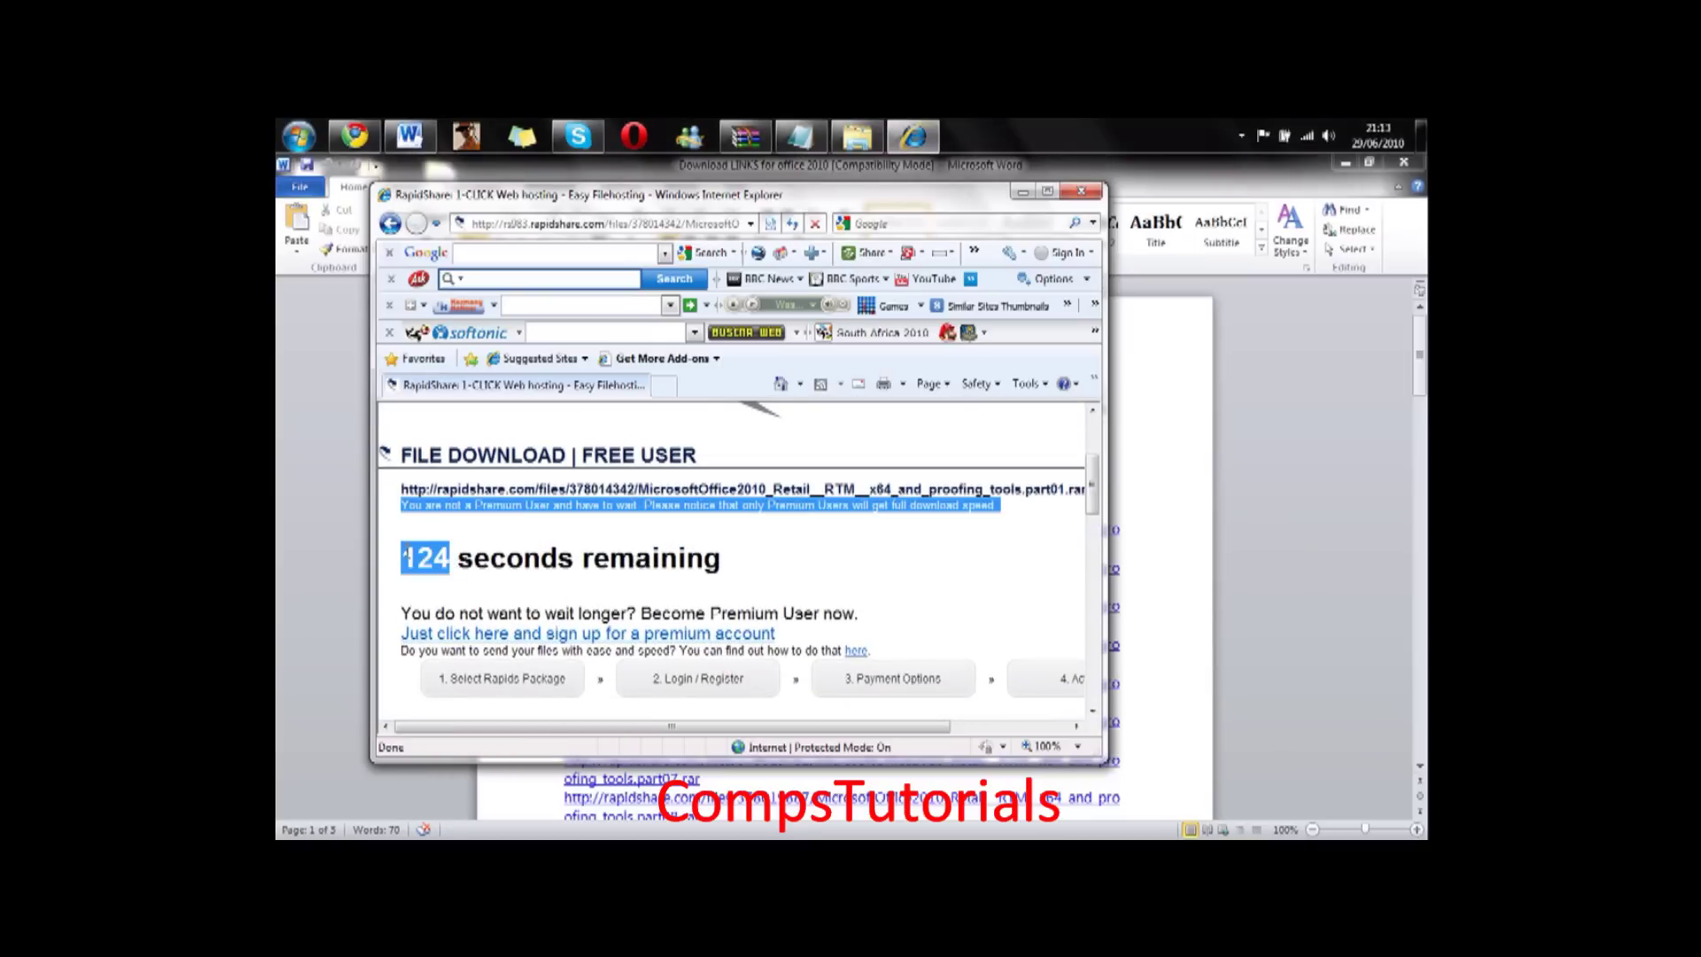
click(595, 606)
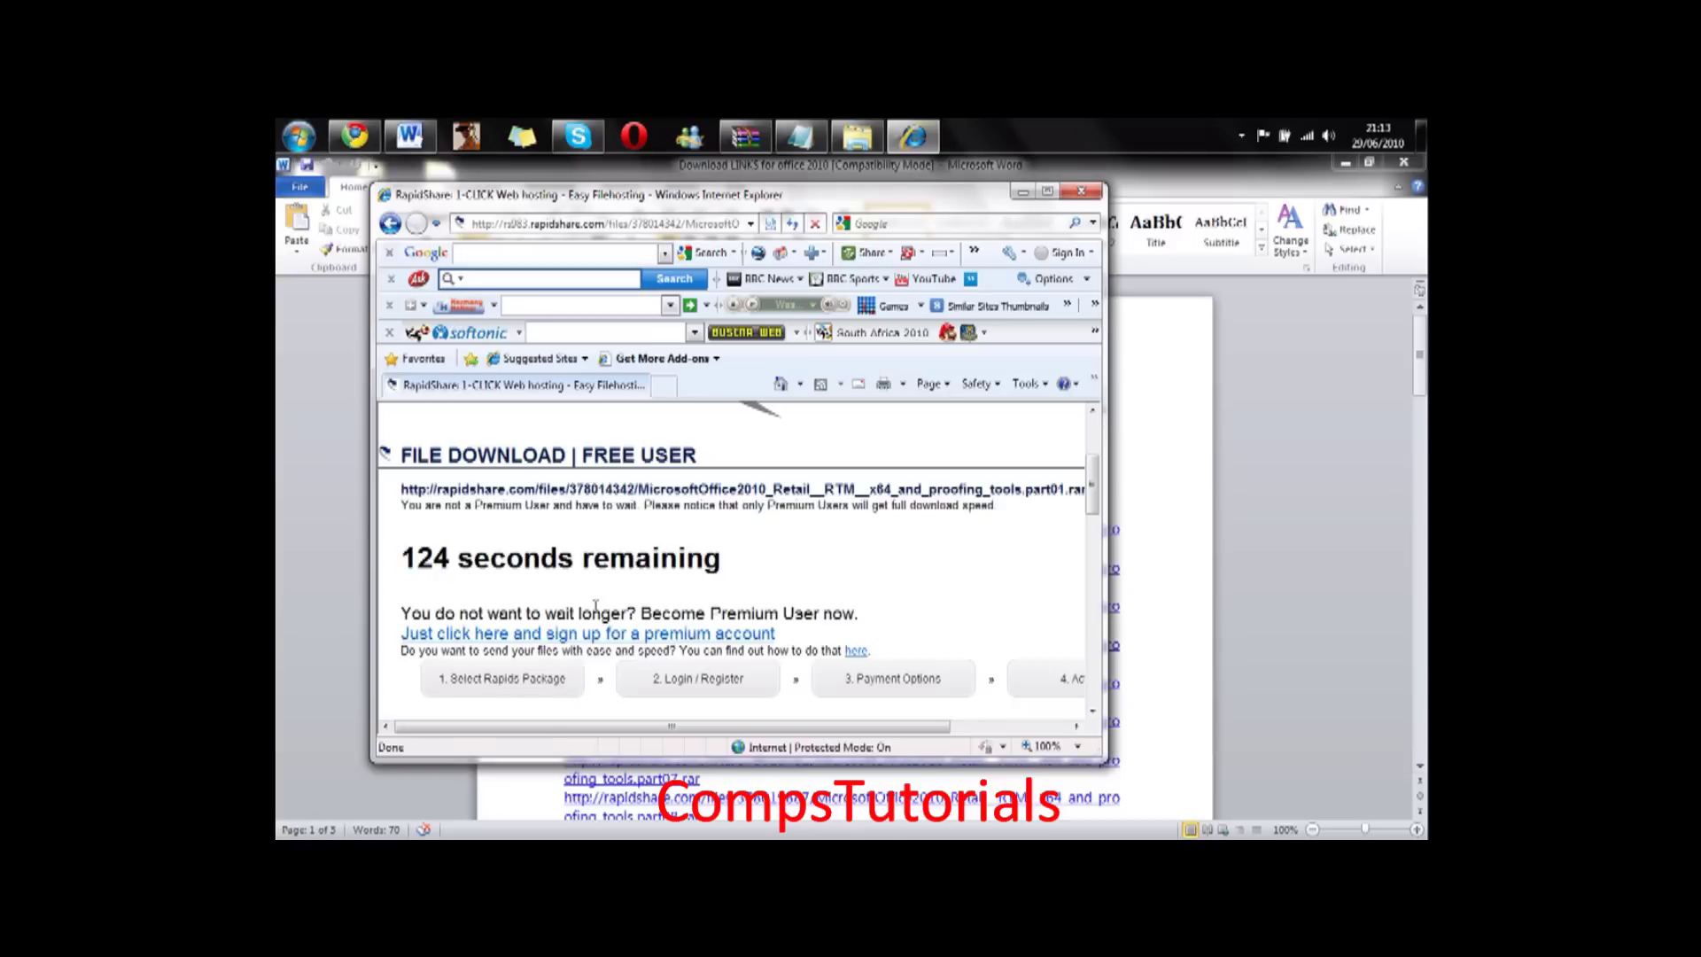
click(1101, 190)
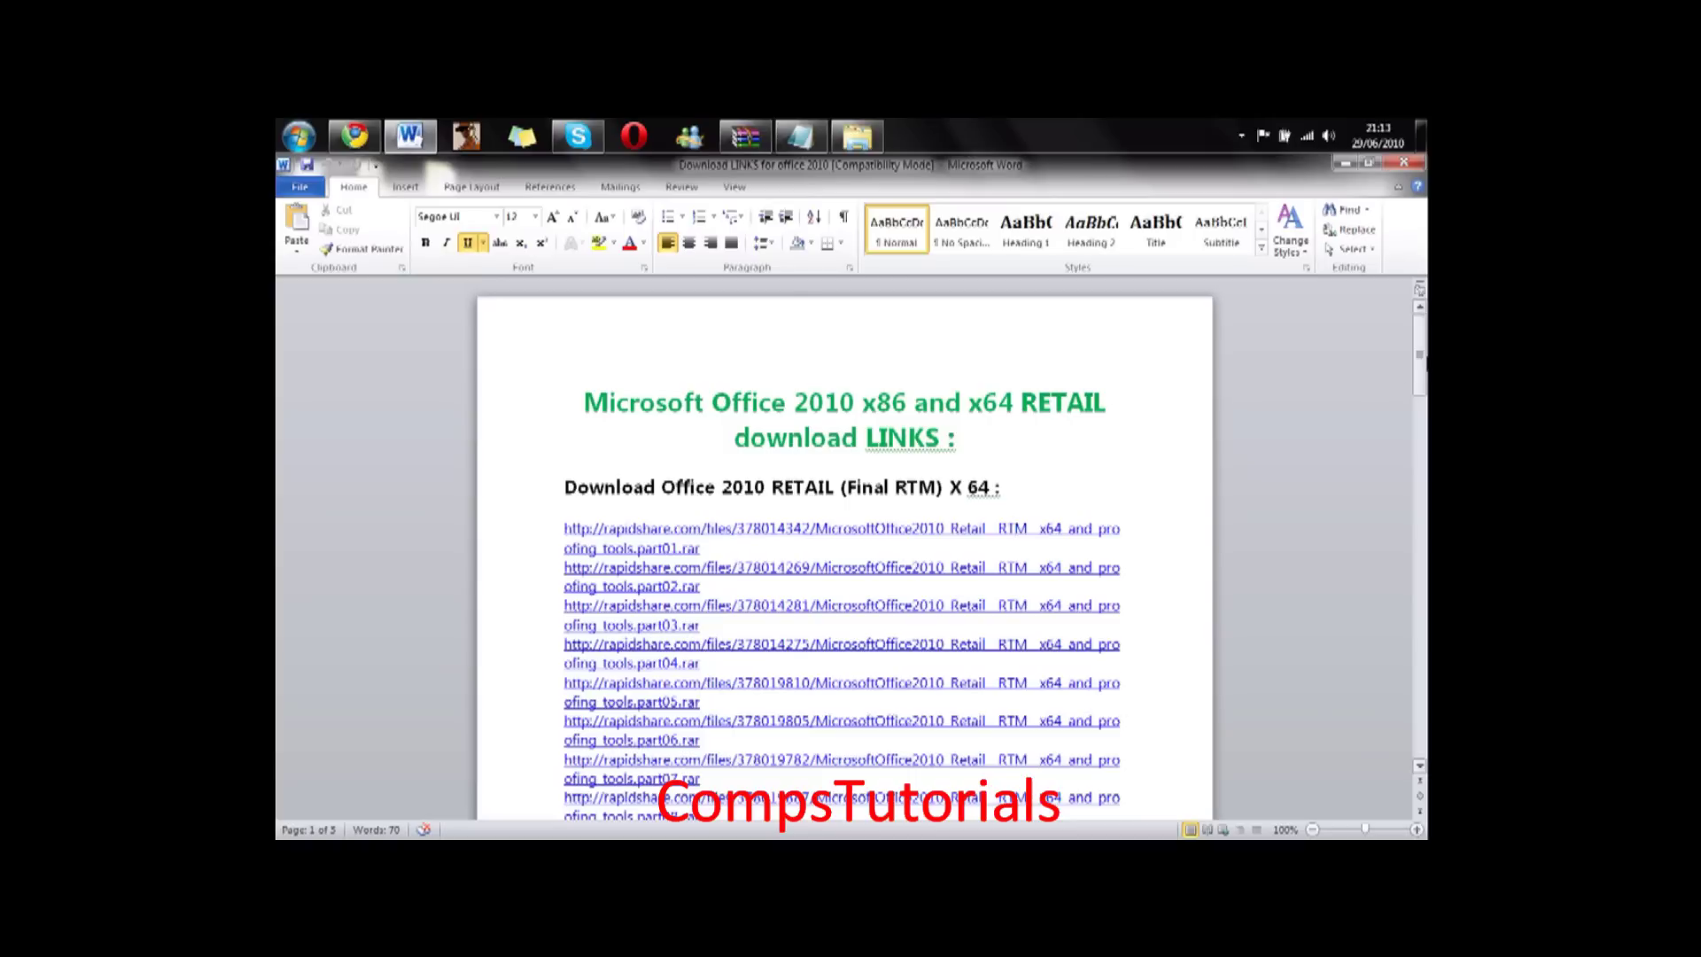
- Open the first x86 part01 RapidShare link, close its page, and minimise Word
drag(1419, 359, 1423, 538)
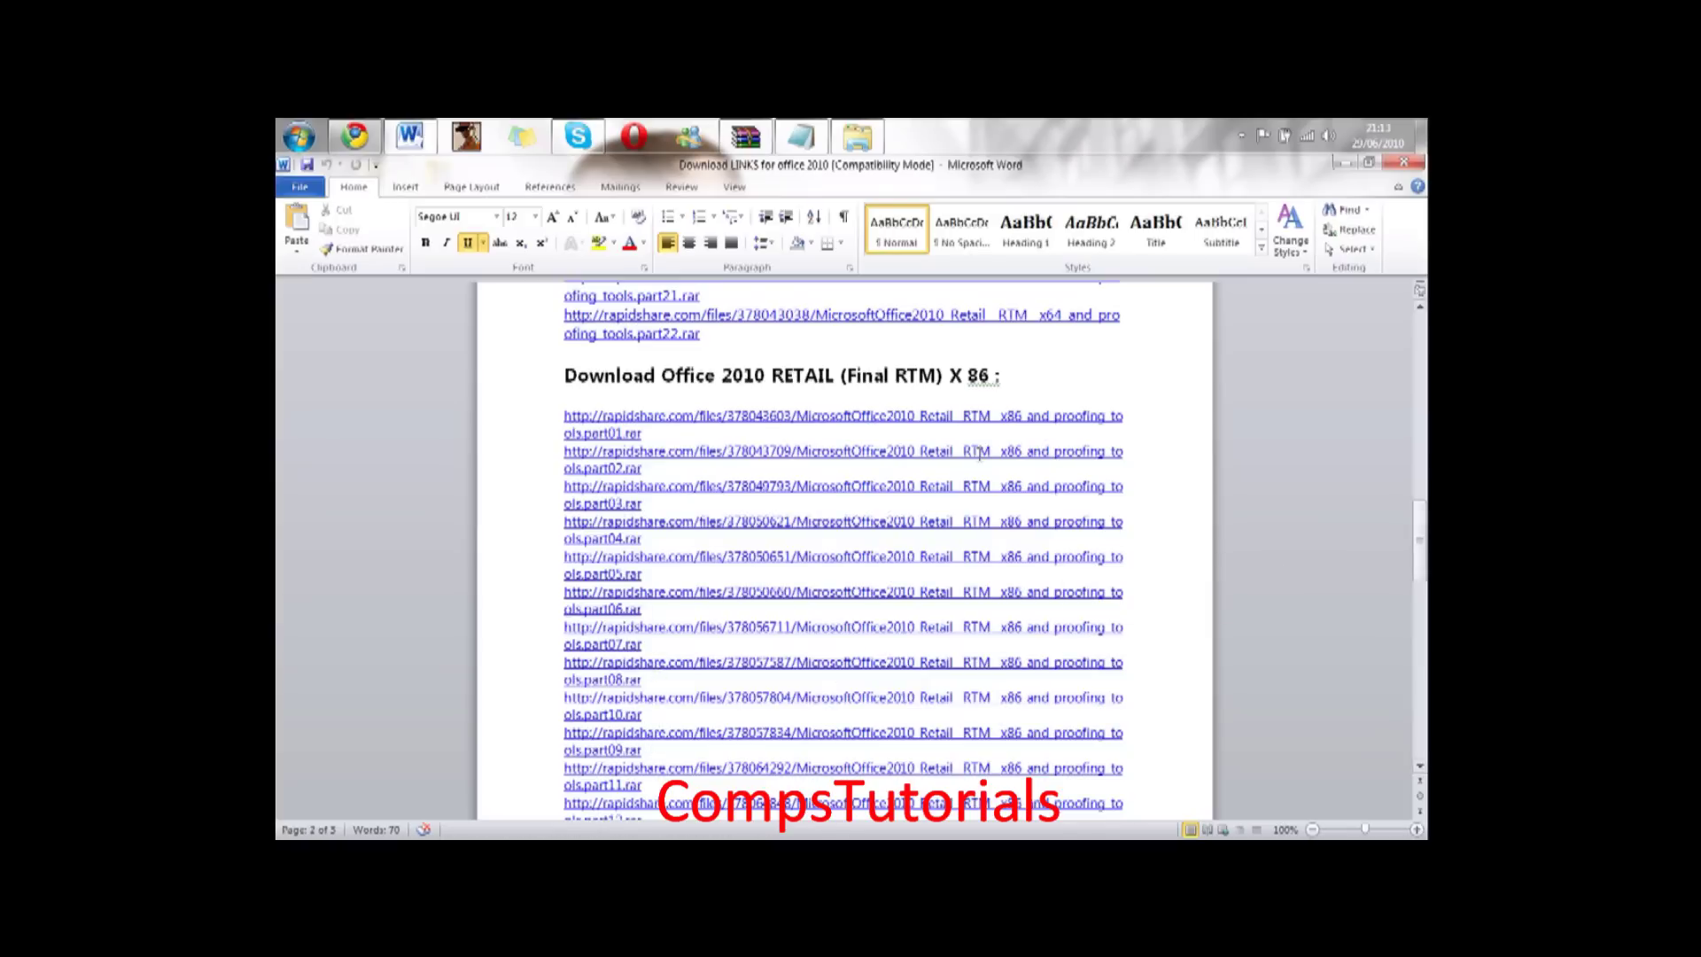
click(853, 430)
ctrl+click(853, 421)
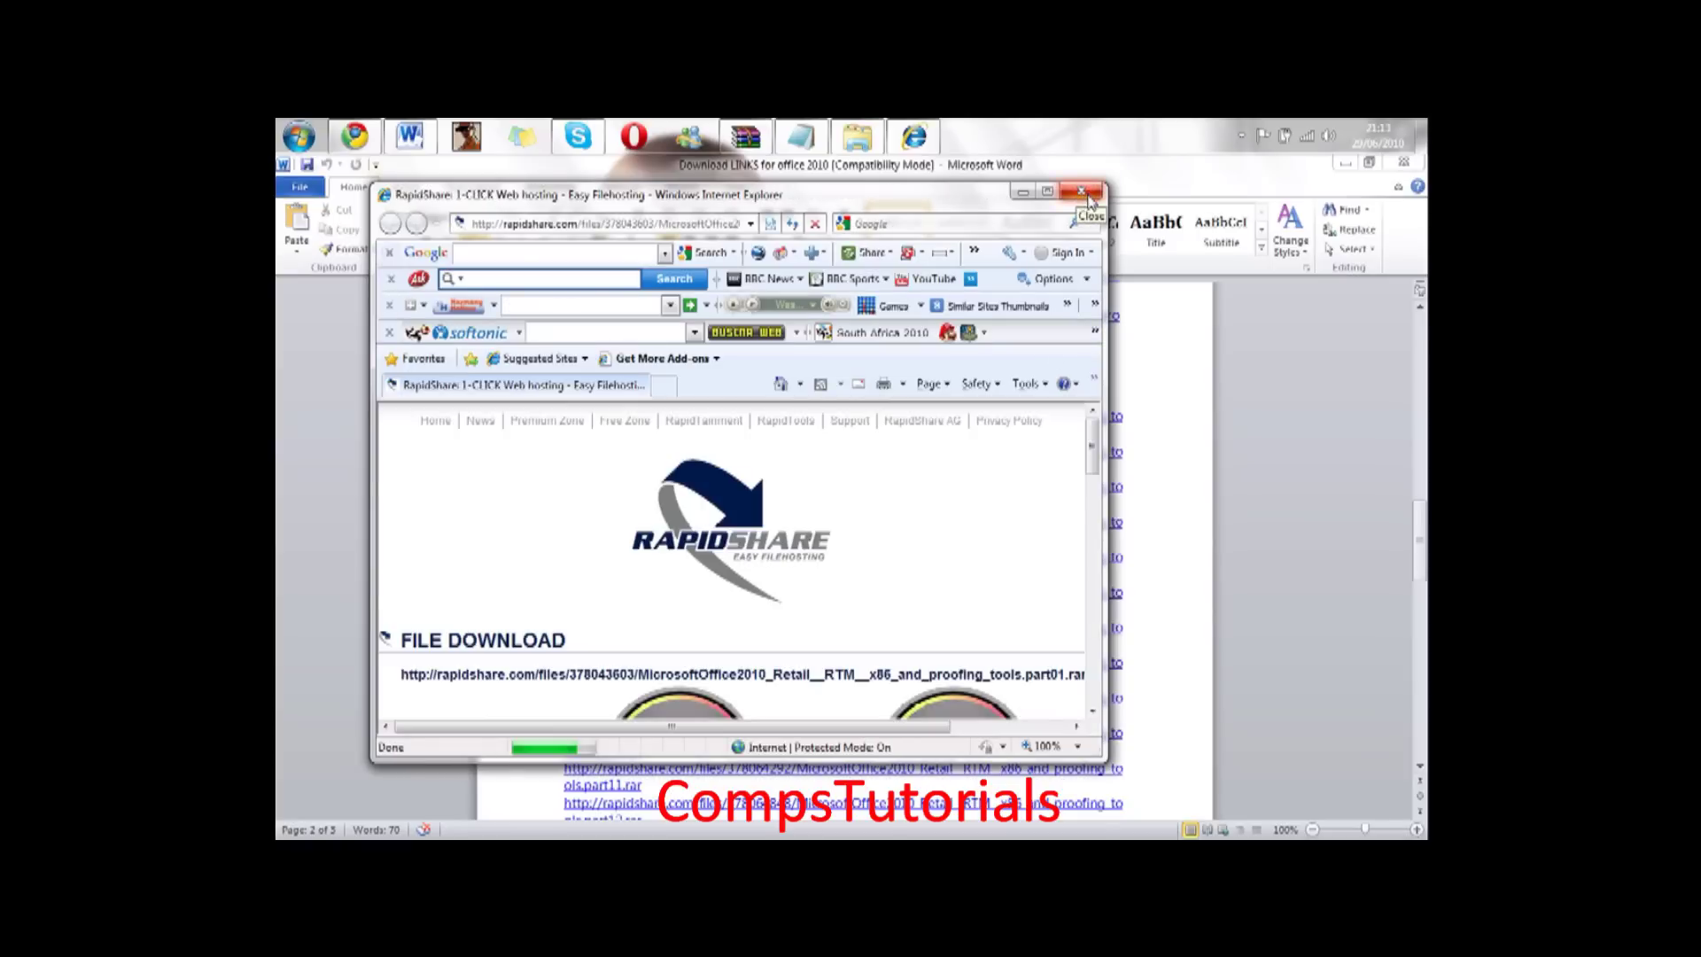
mouse_move(1096, 433)
mouse_down()
mouse_move(1096, 501)
mouse_move(1094, 433)
mouse_up()
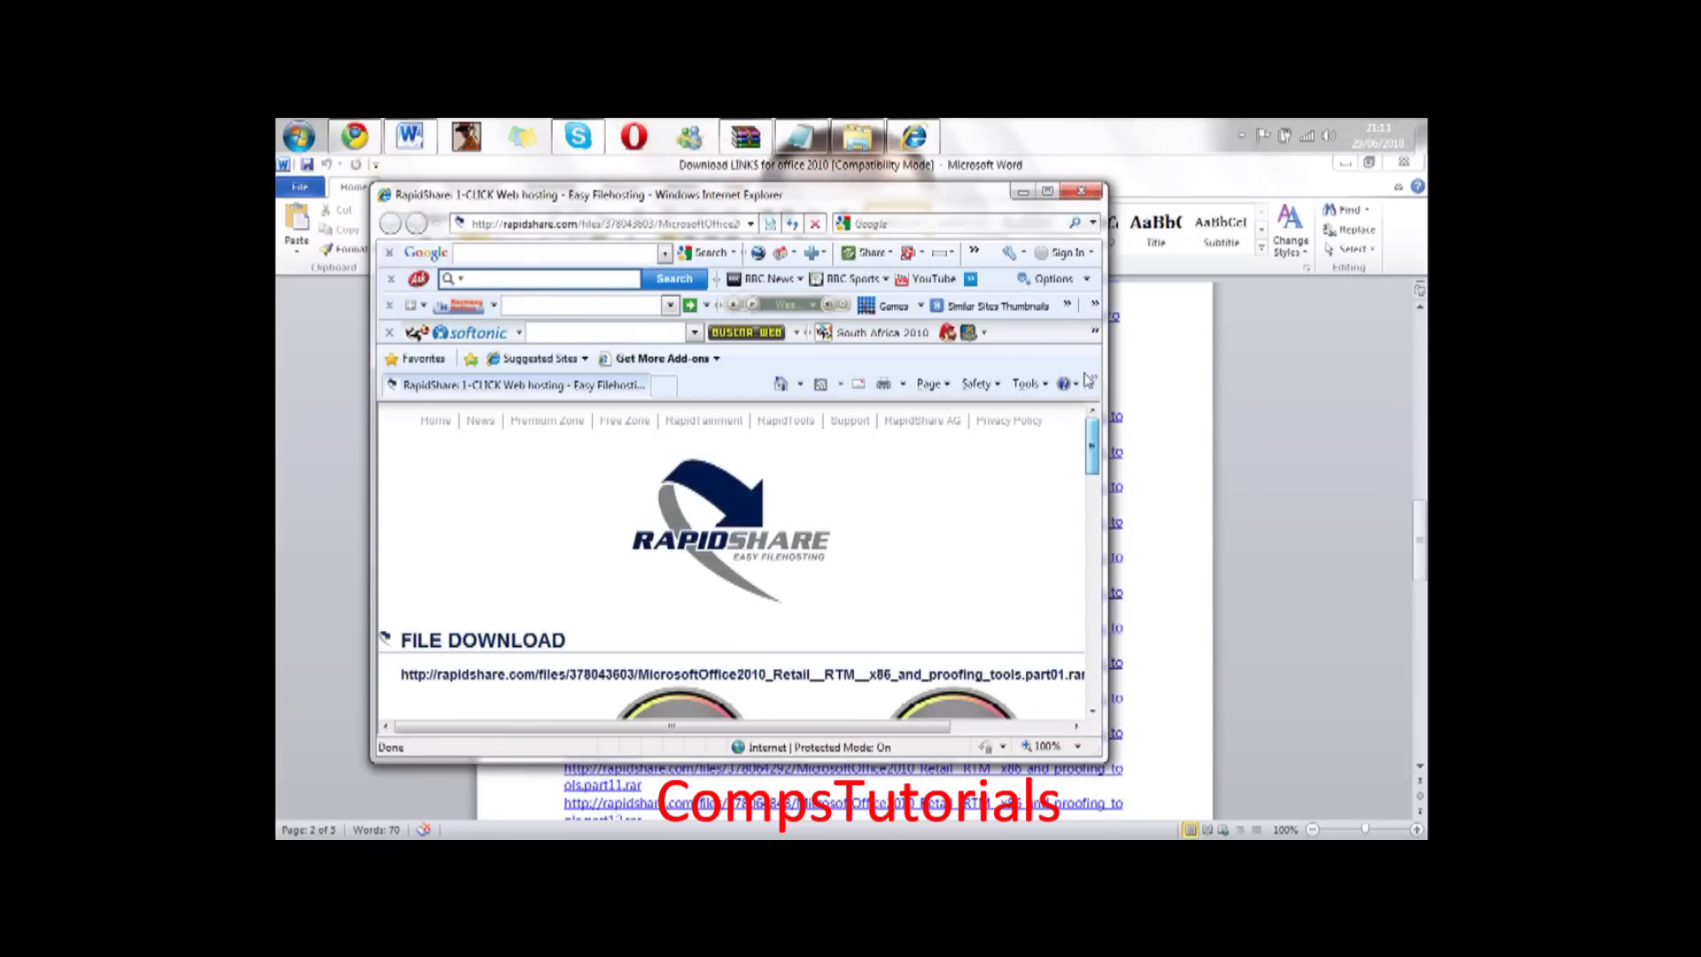
click(1081, 191)
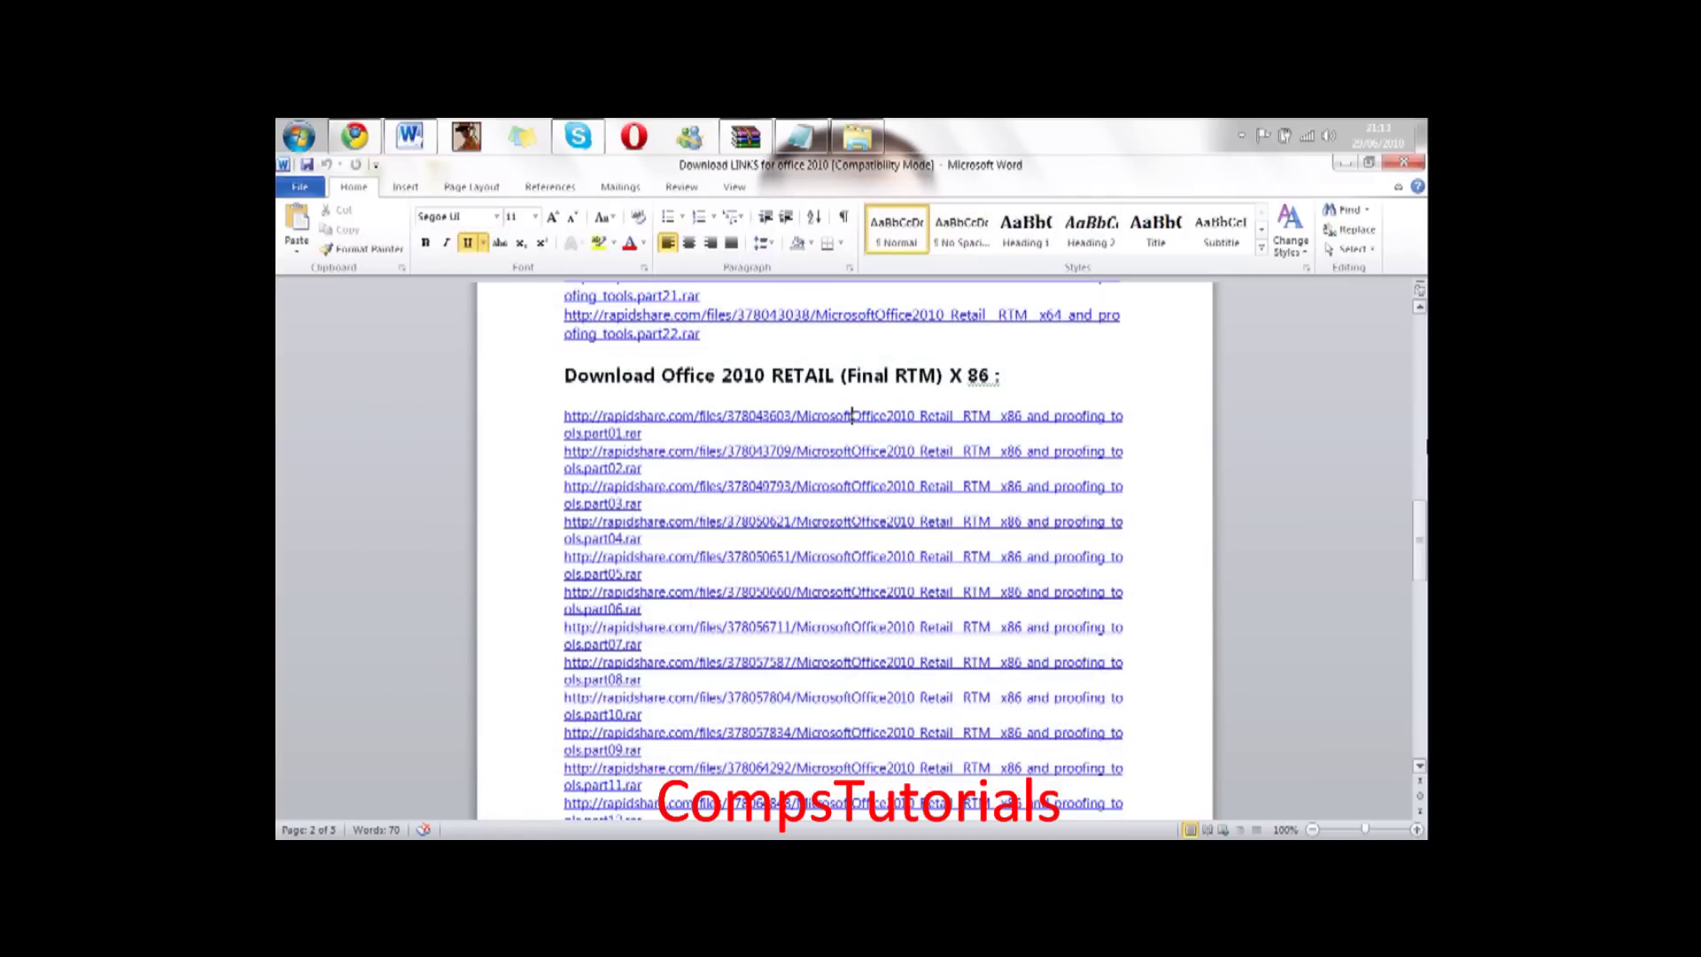
drag(1420, 542, 1420, 363)
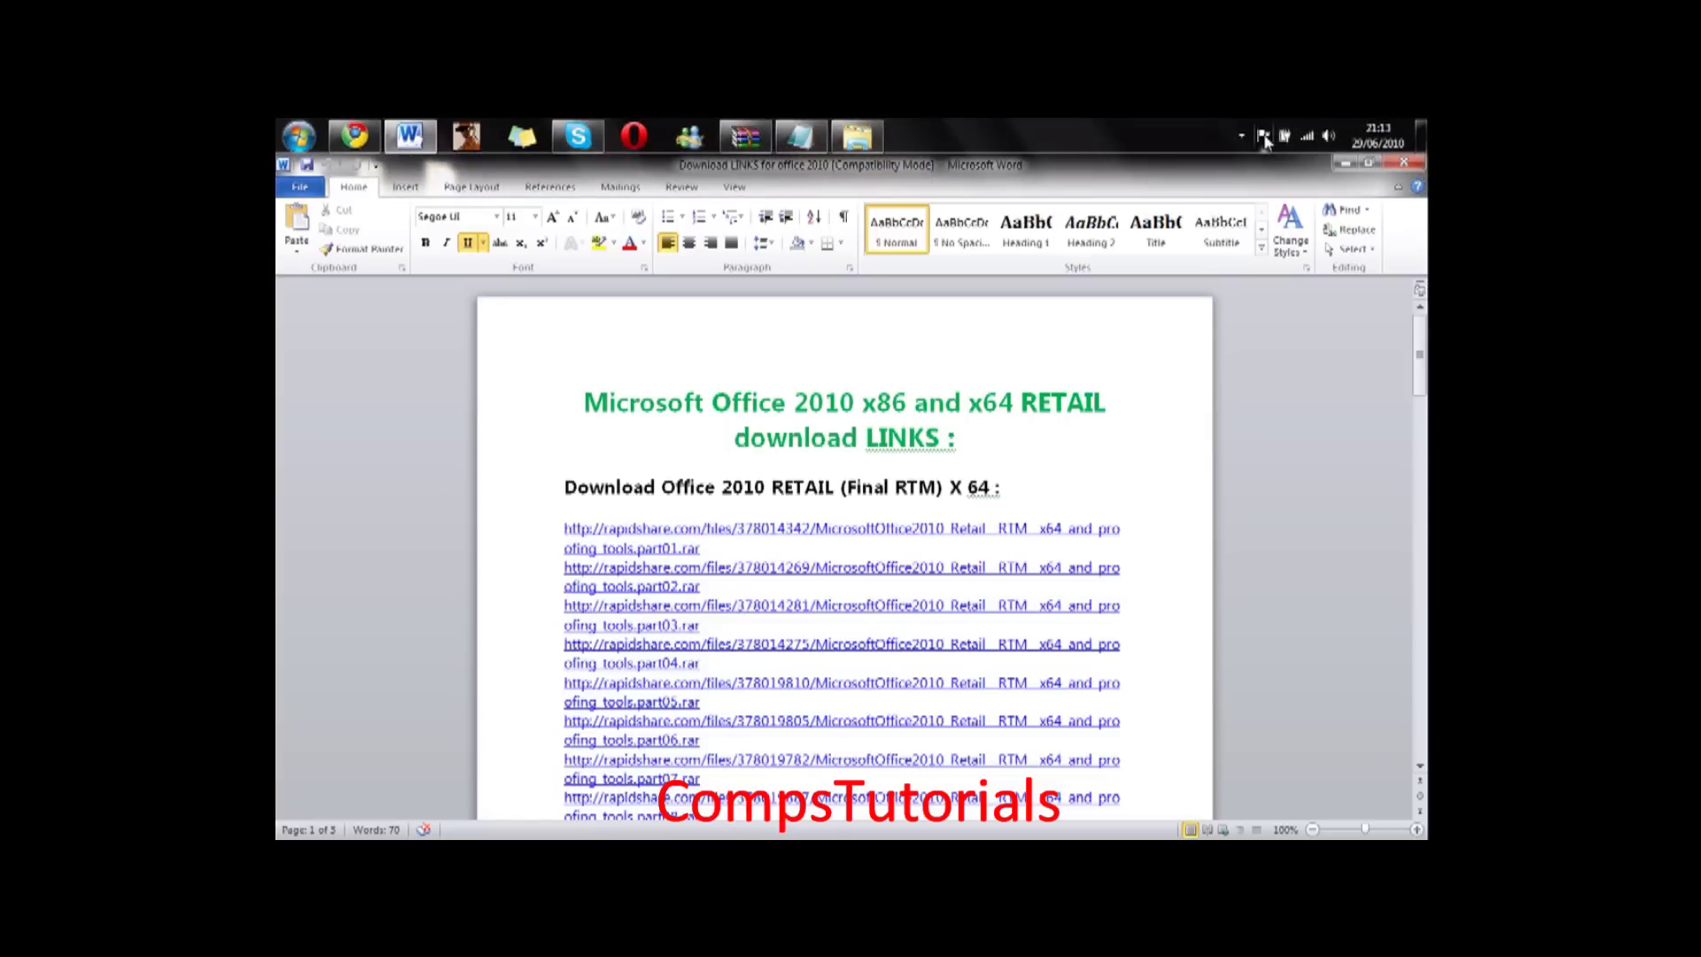
click(1345, 164)
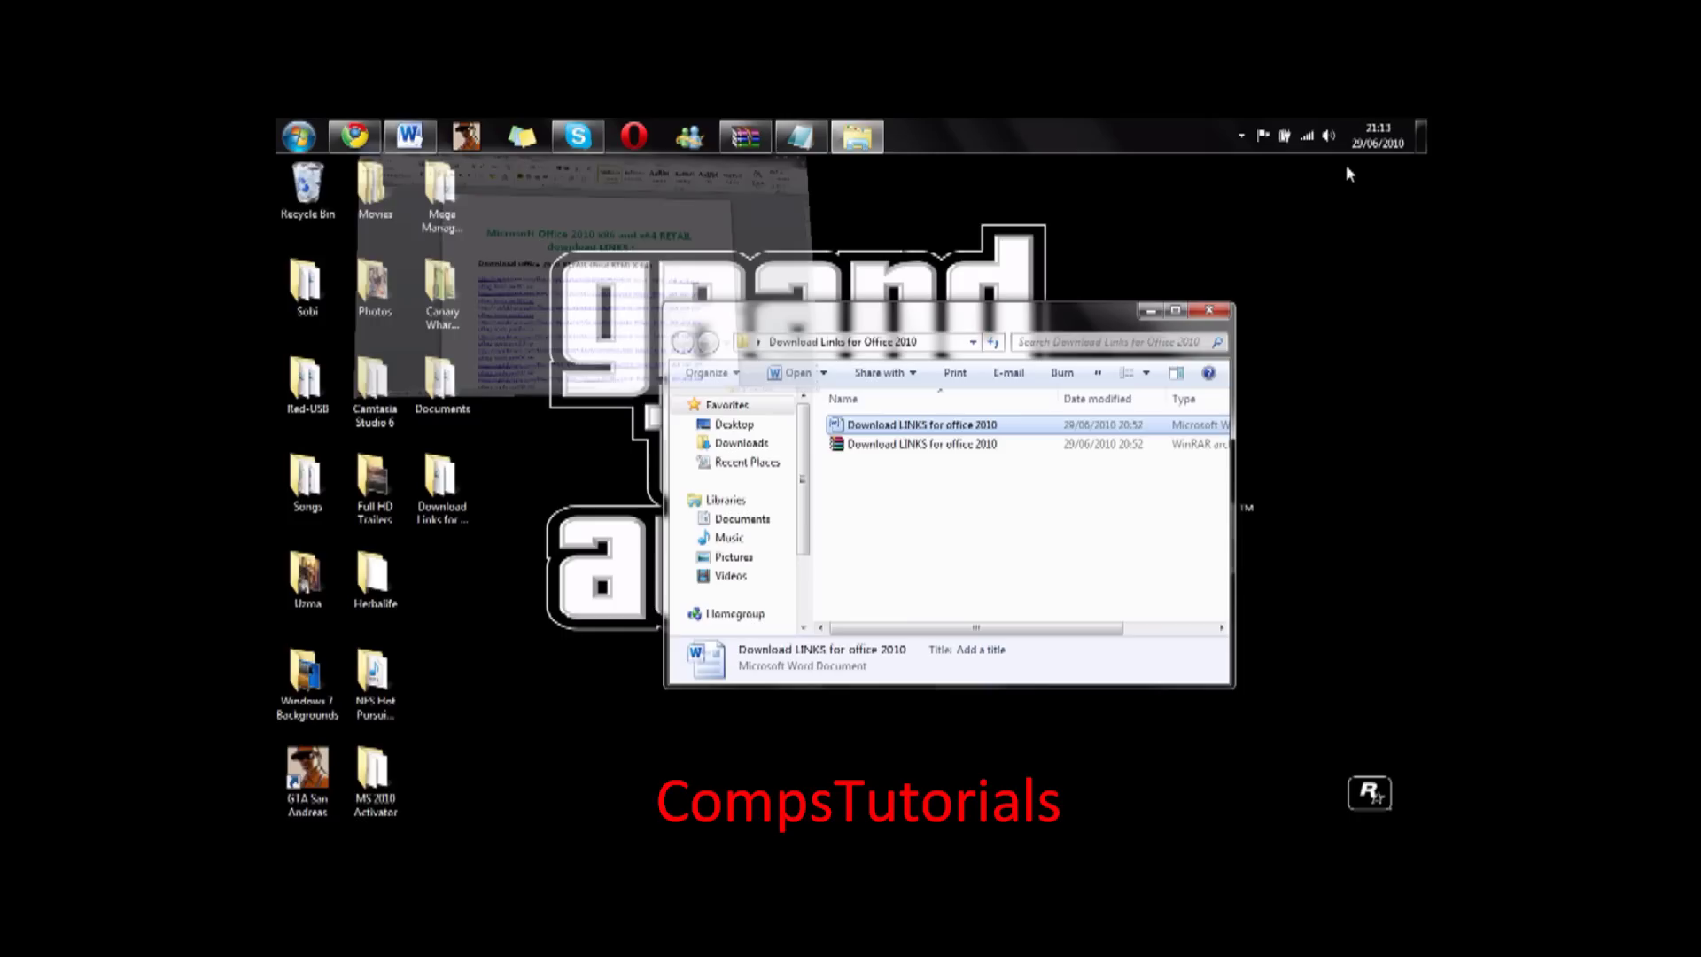
- Close the Download Links for Office 2010 folder and open the MS 2010 Activator folder
click(1205, 314)
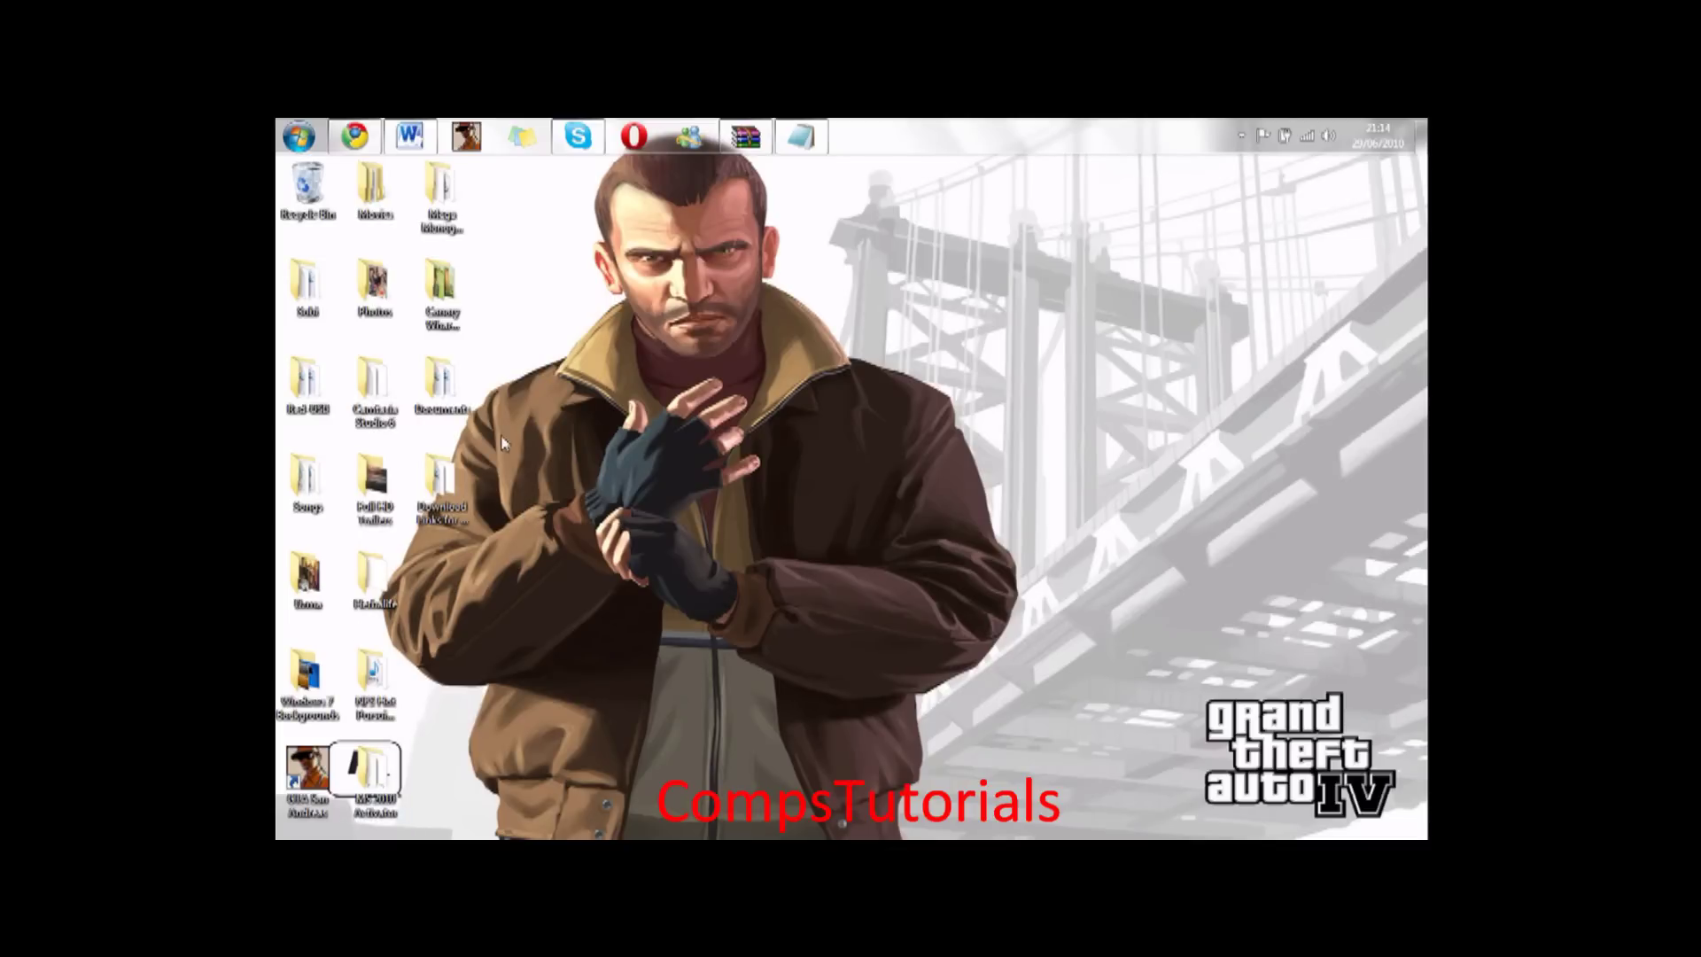
double_click(372, 769)
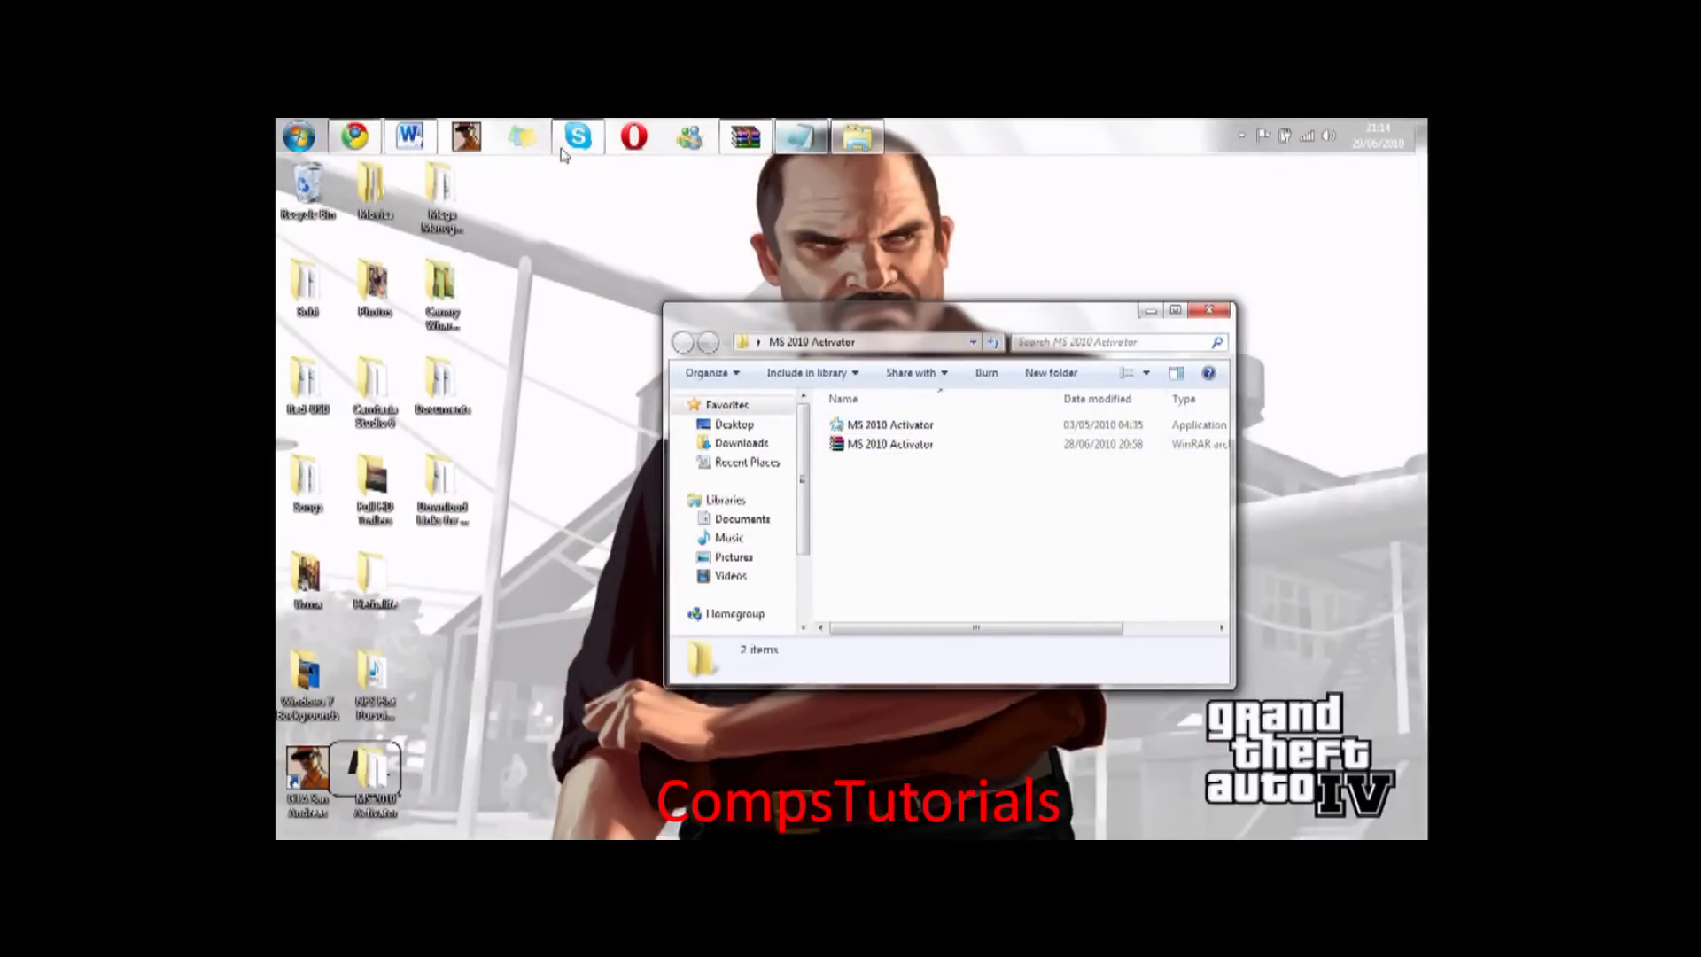
click(461, 232)
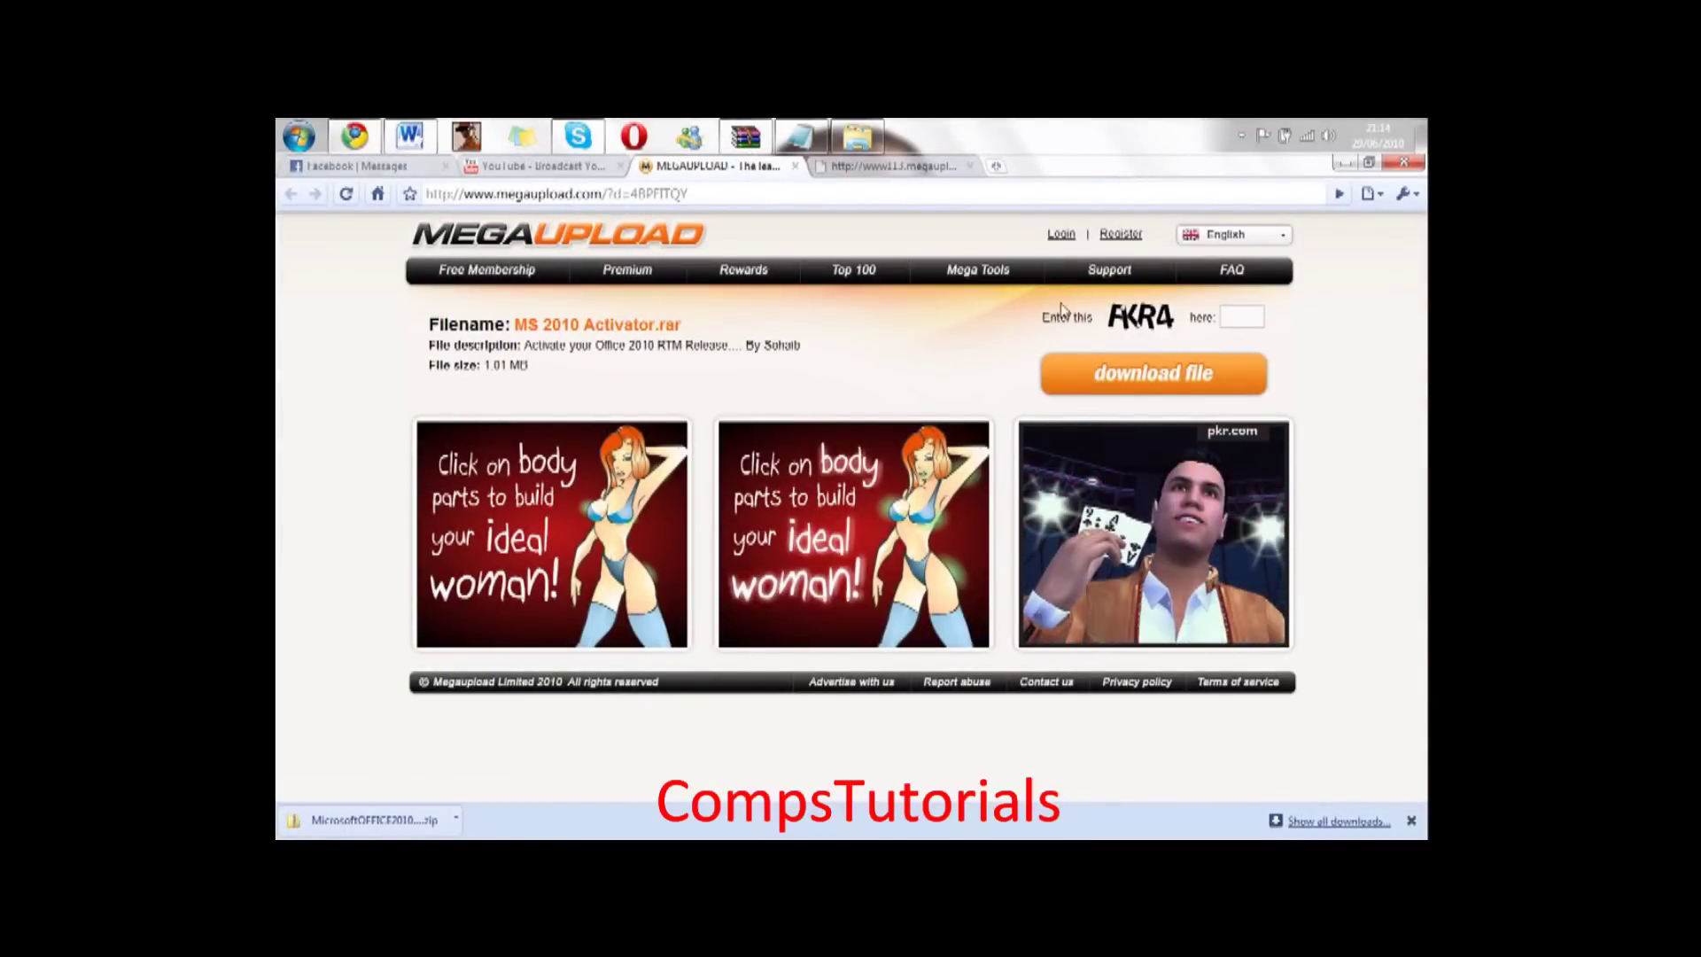
- Minimise Chrome, leaving the desktop folder icons visible
click(1344, 162)
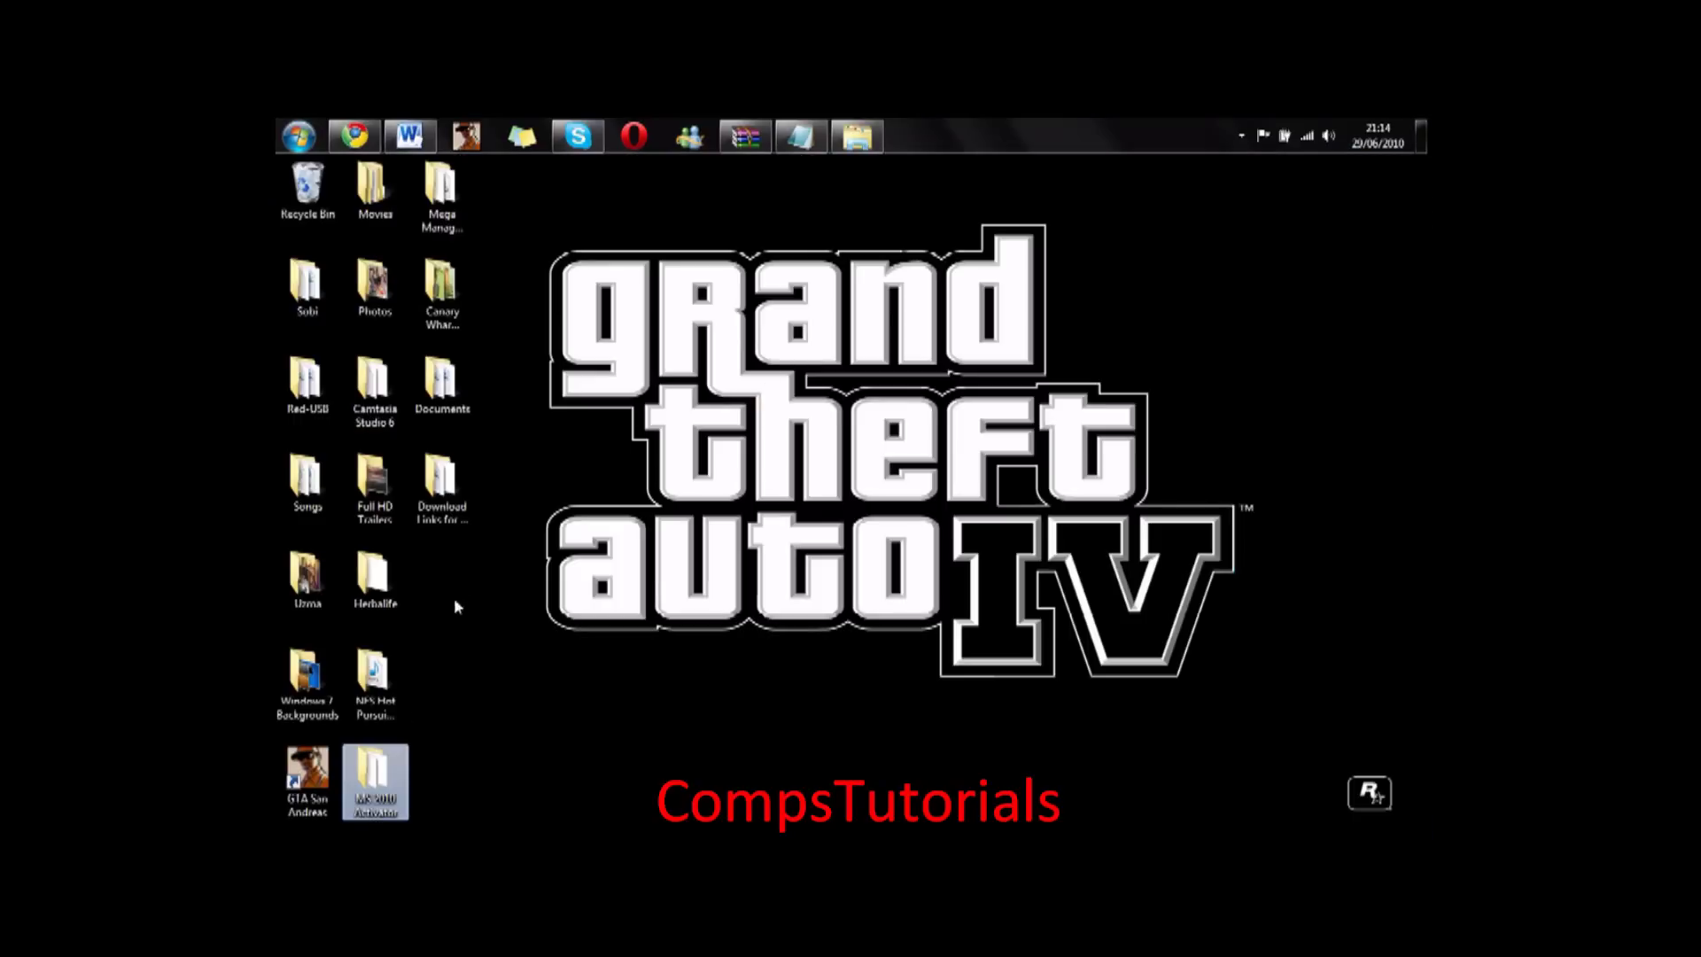
- Open the MS 2010 Activator folder and launch the 1.01 MB activator application
double_click(383, 779)
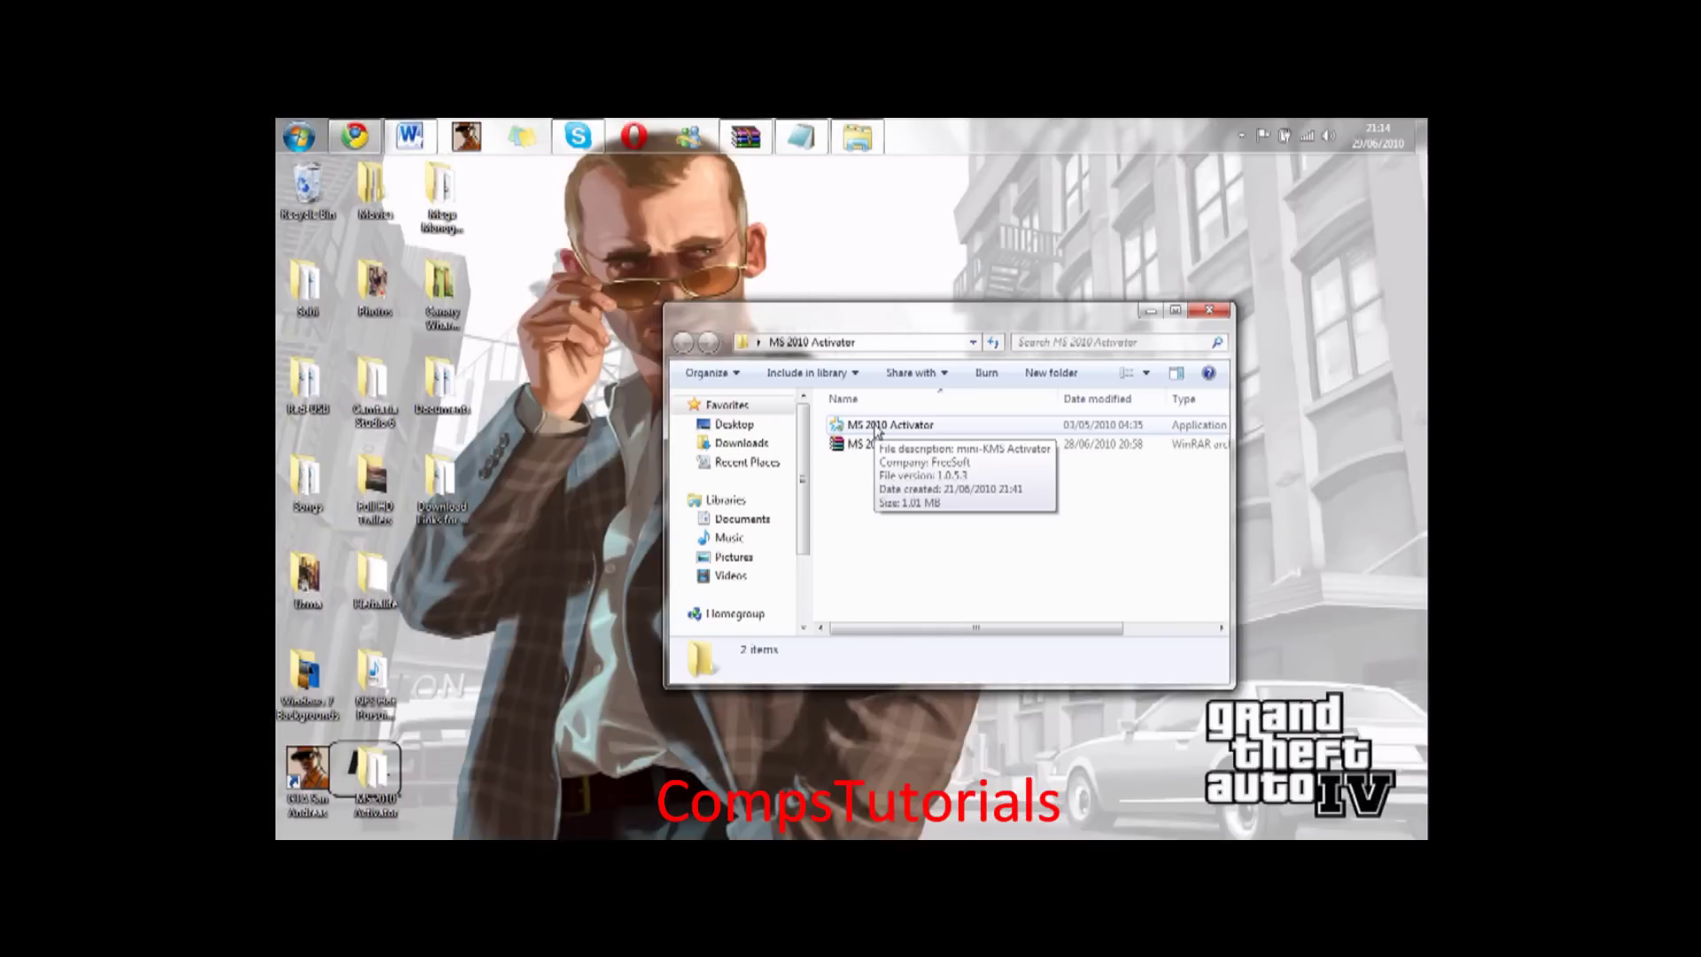
click(875, 426)
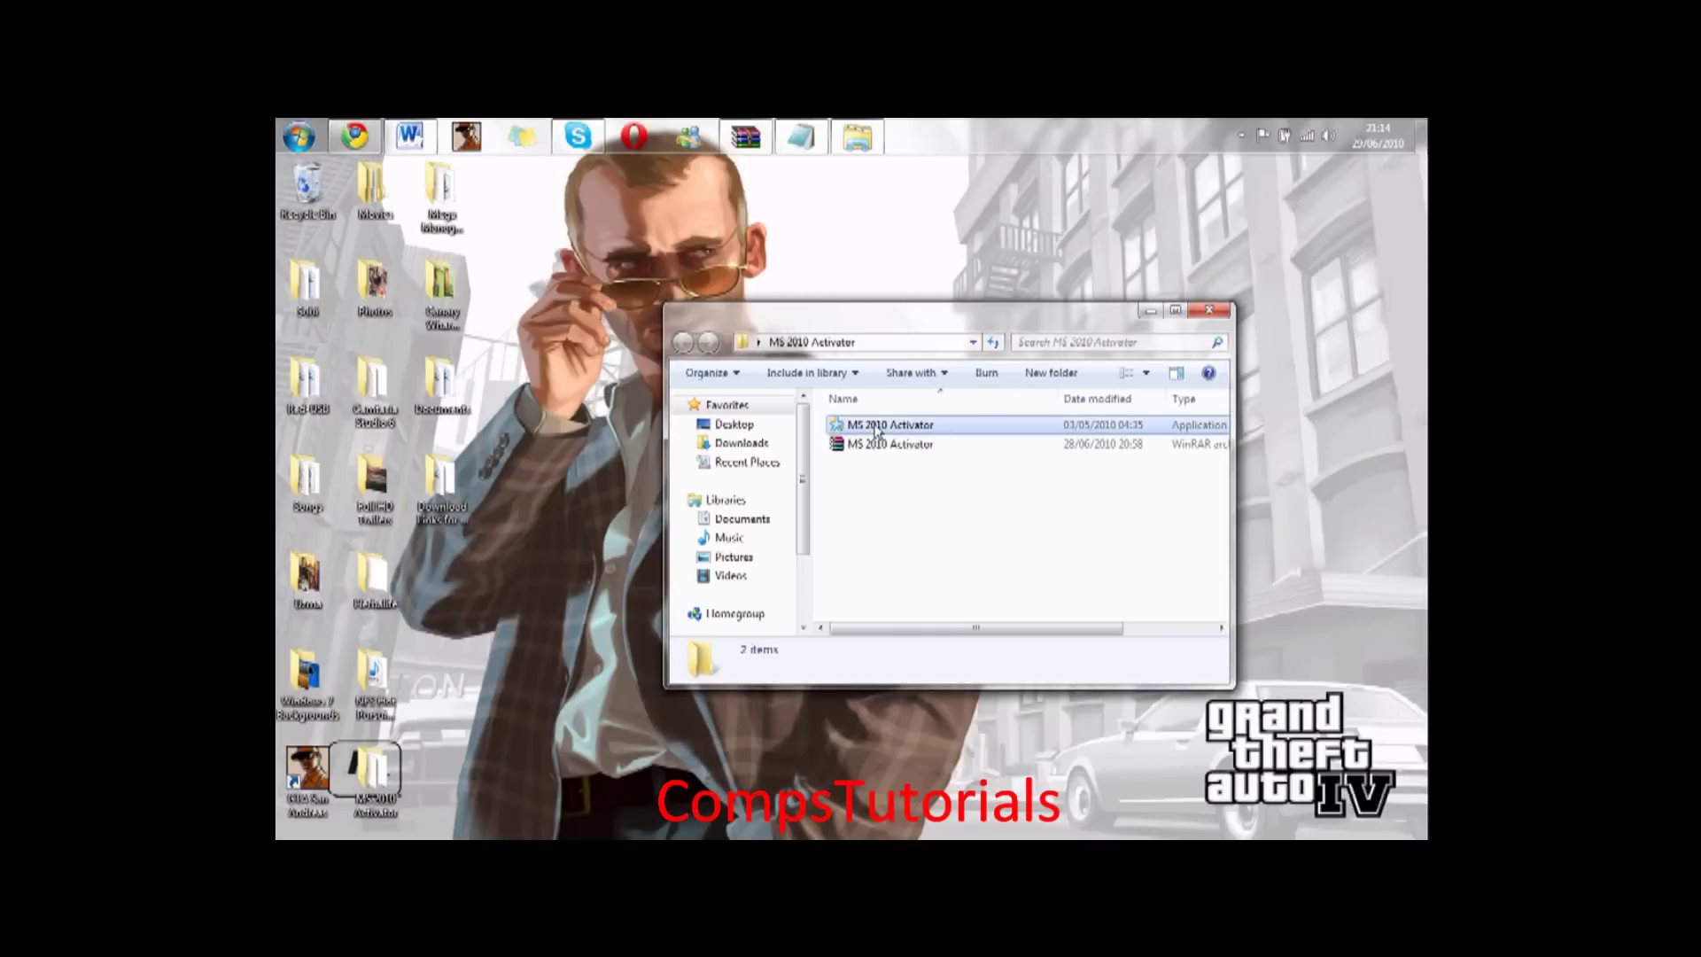
double_click(875, 426)
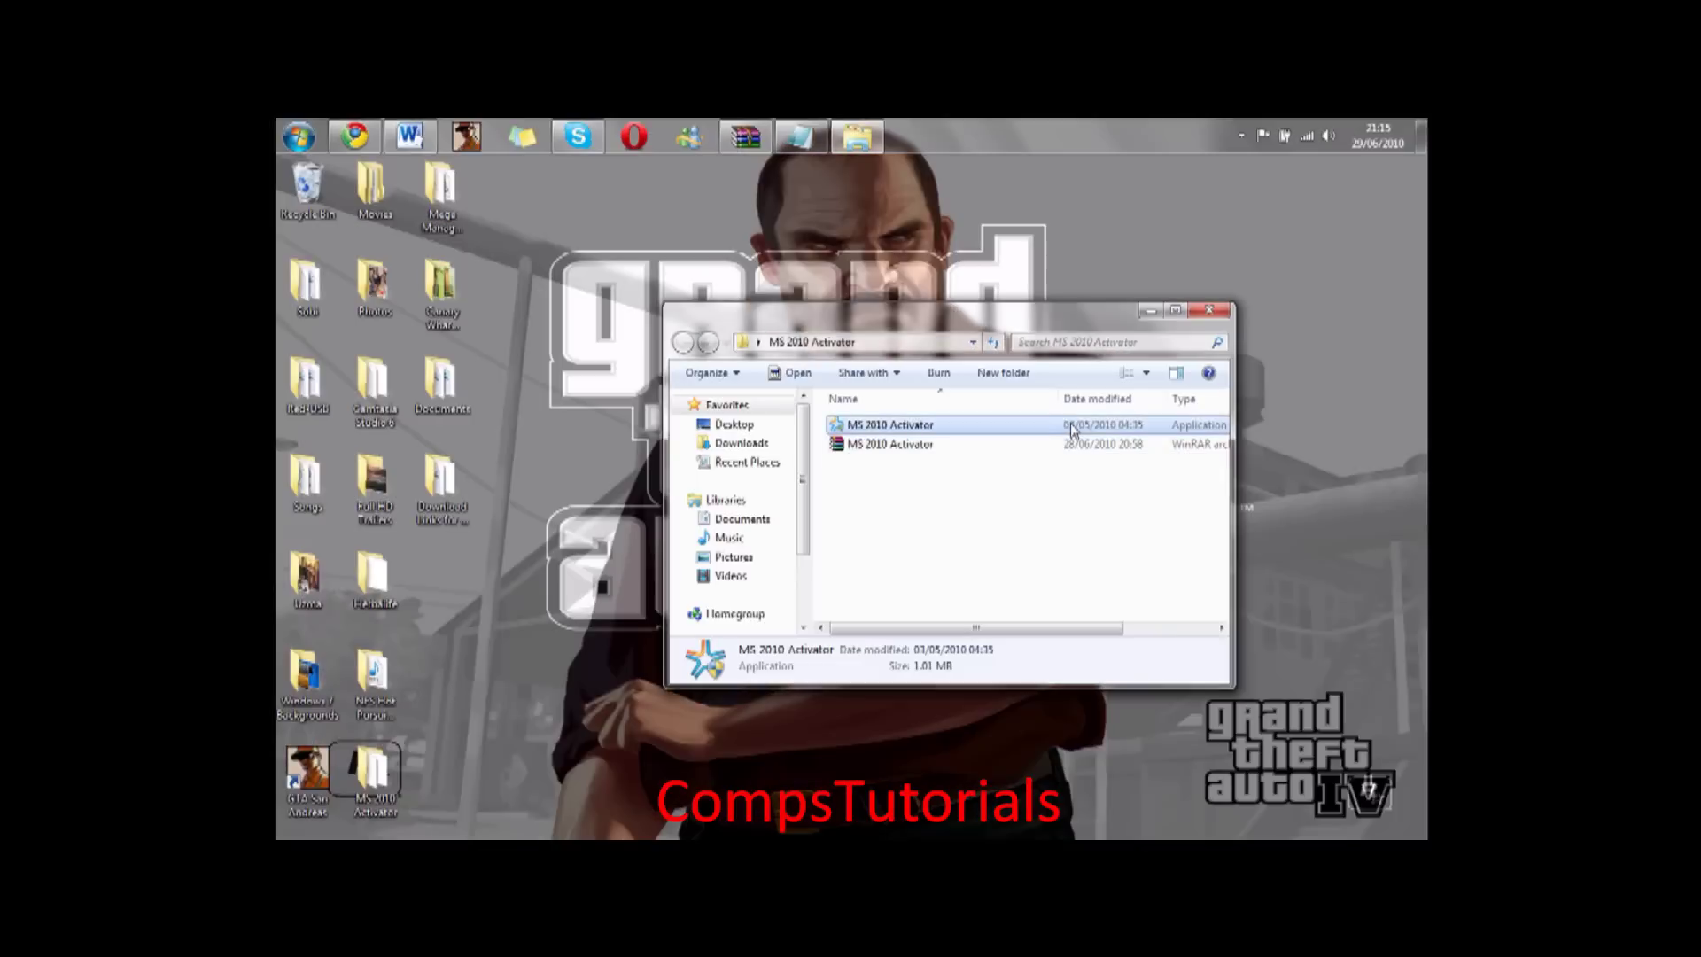
- Run MS 2010 Activator as administrator and confirm Yes in the Activation Tool dialog
right_click(1072, 432)
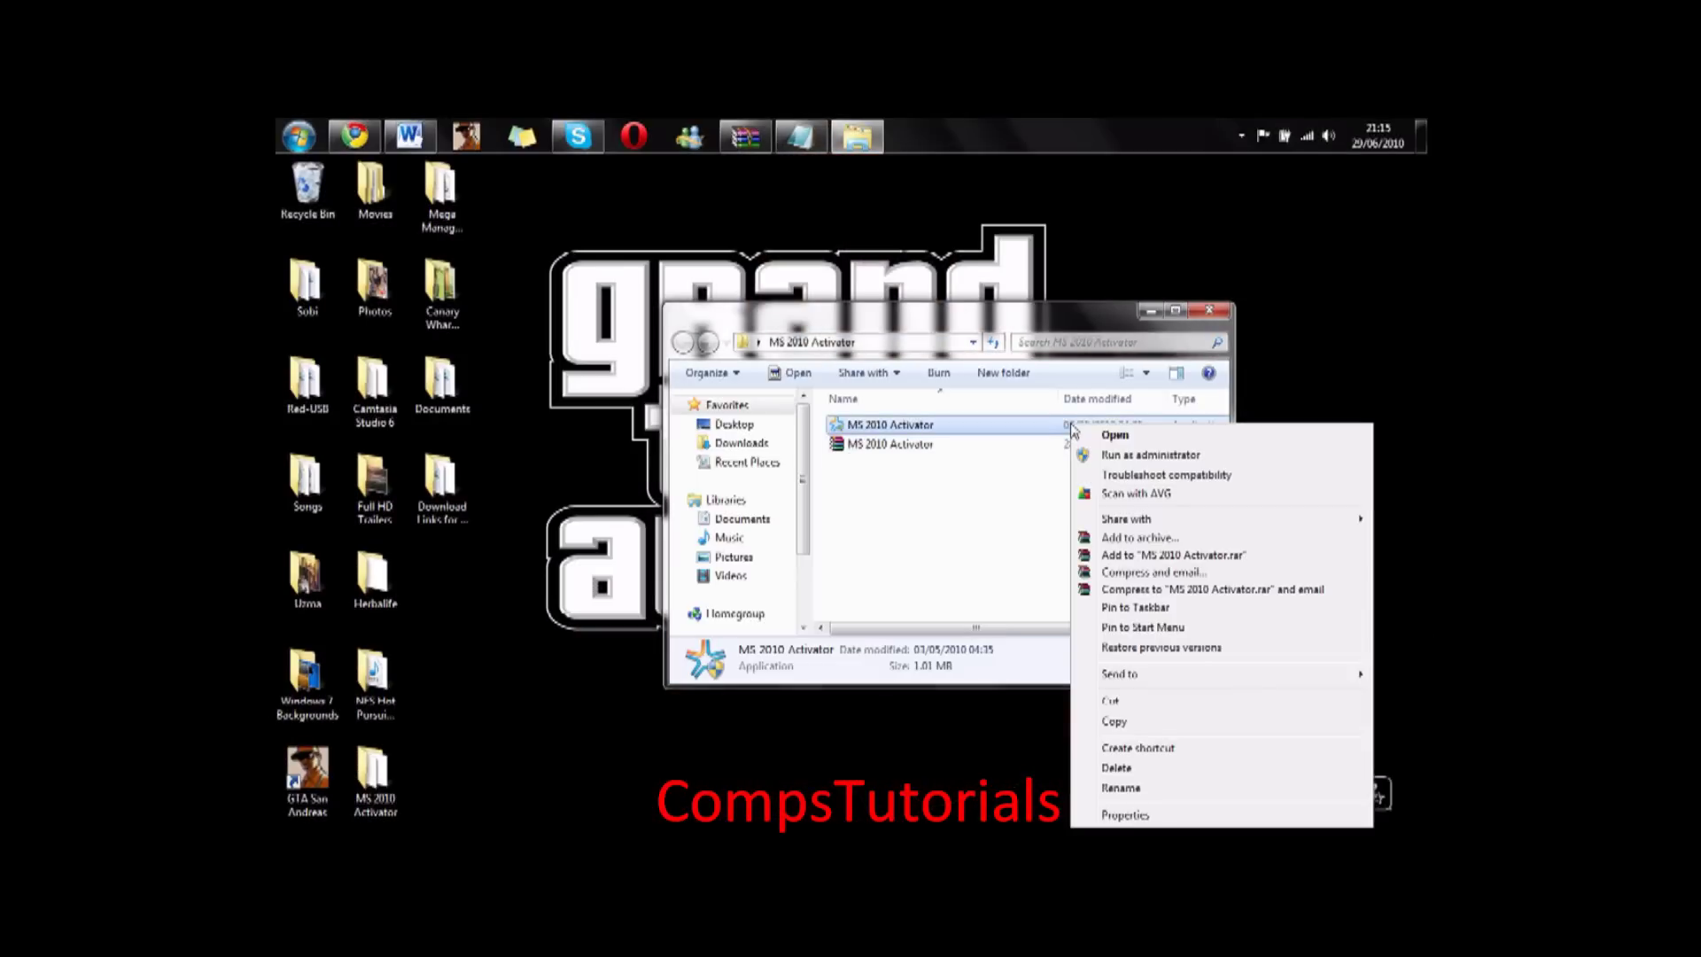
click(1091, 305)
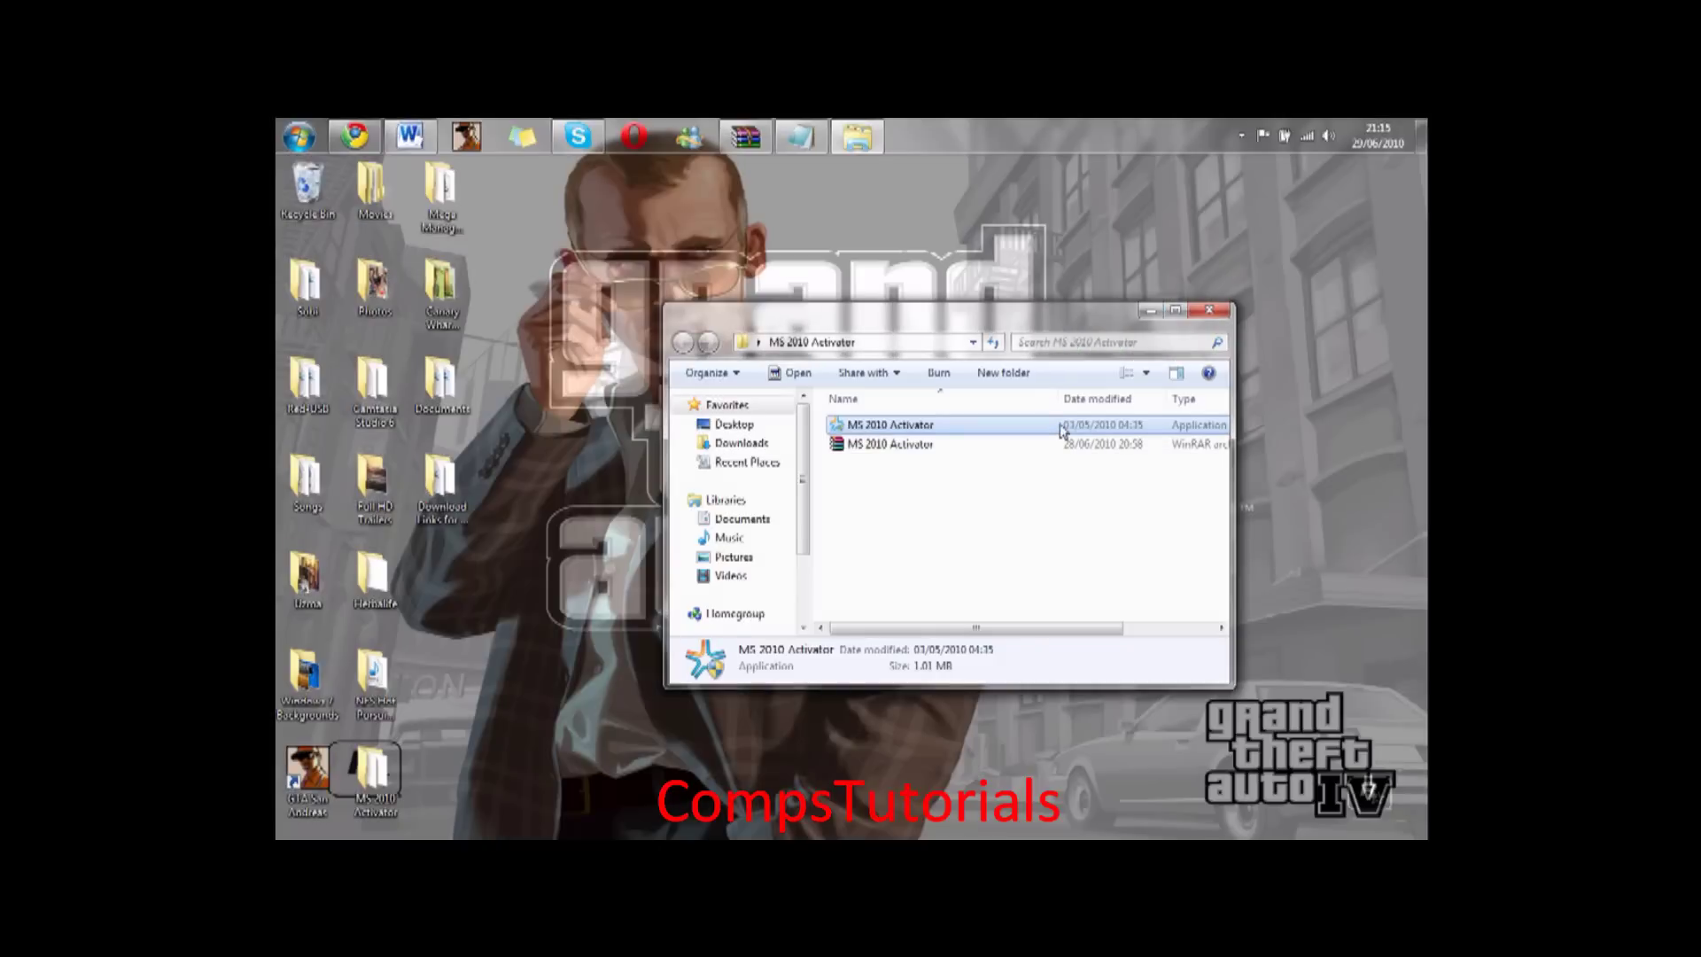
right_click(1061, 429)
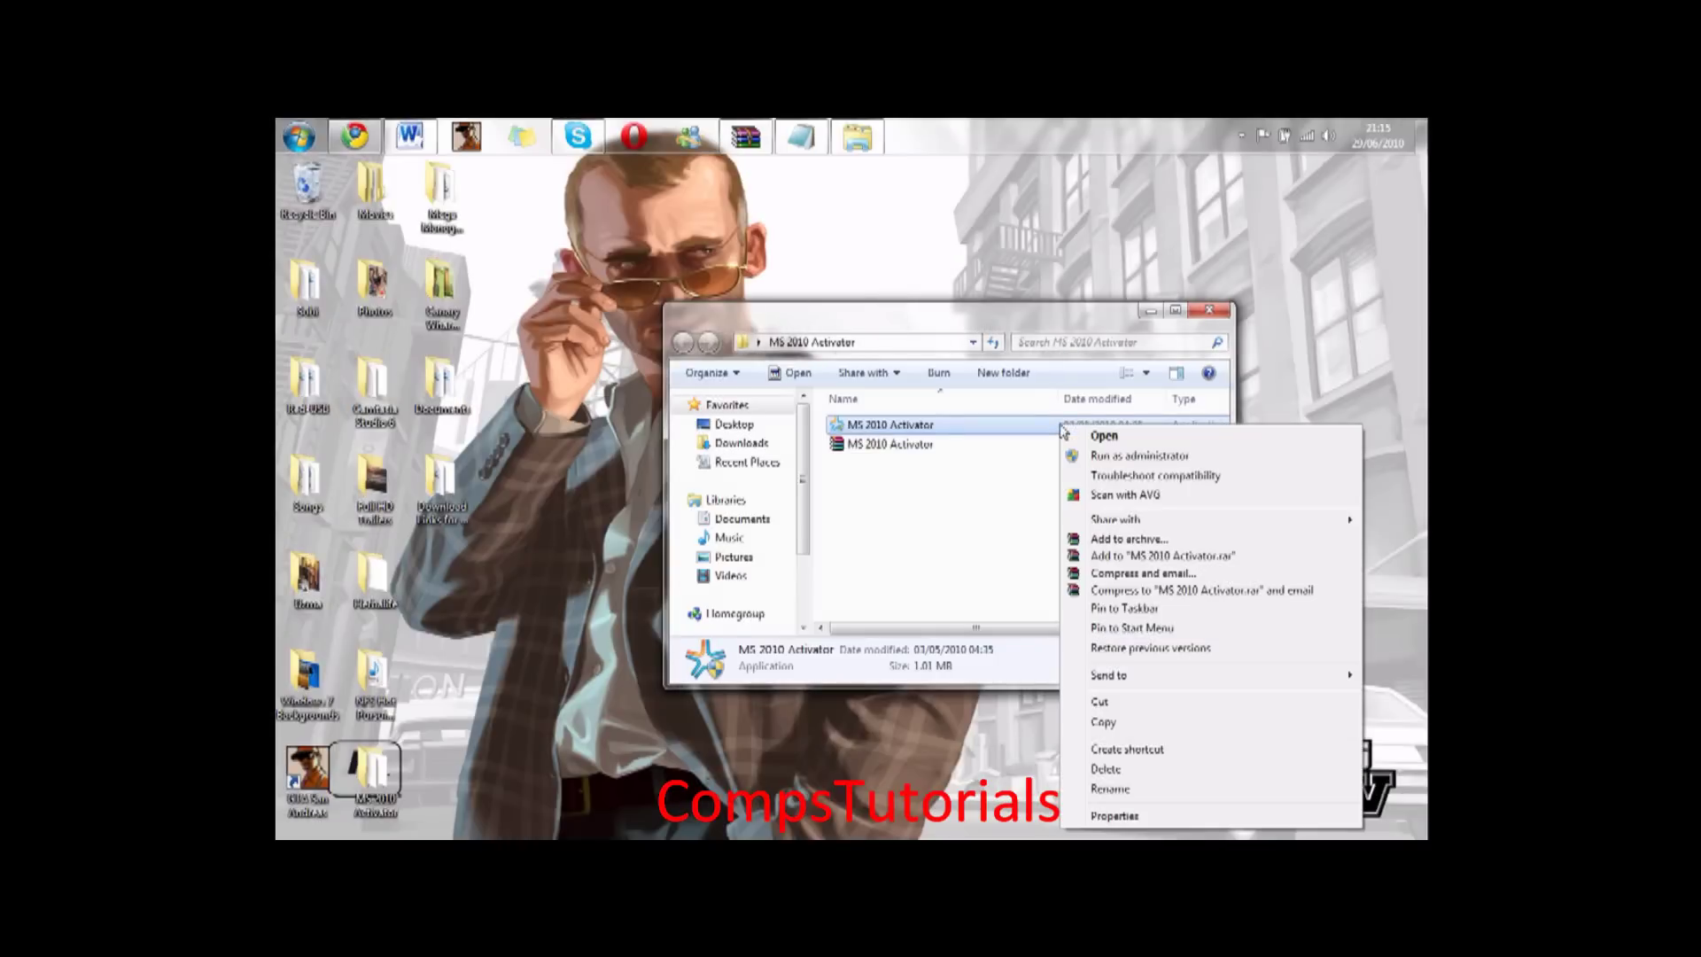
click(1117, 456)
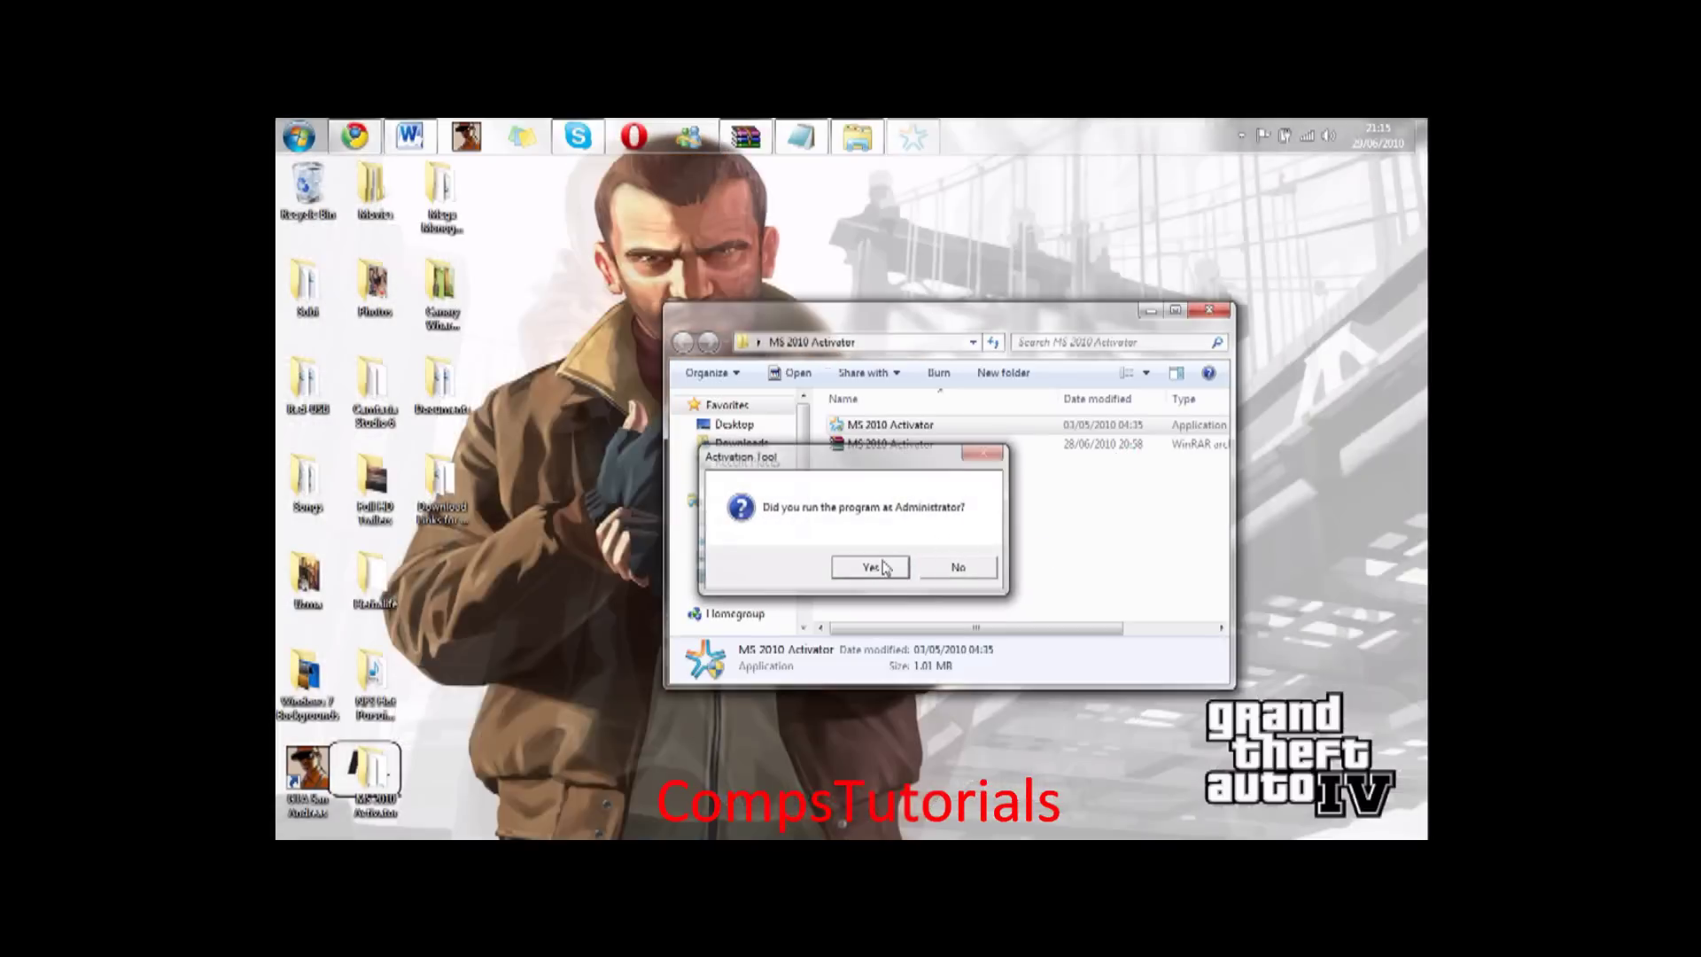
click(869, 567)
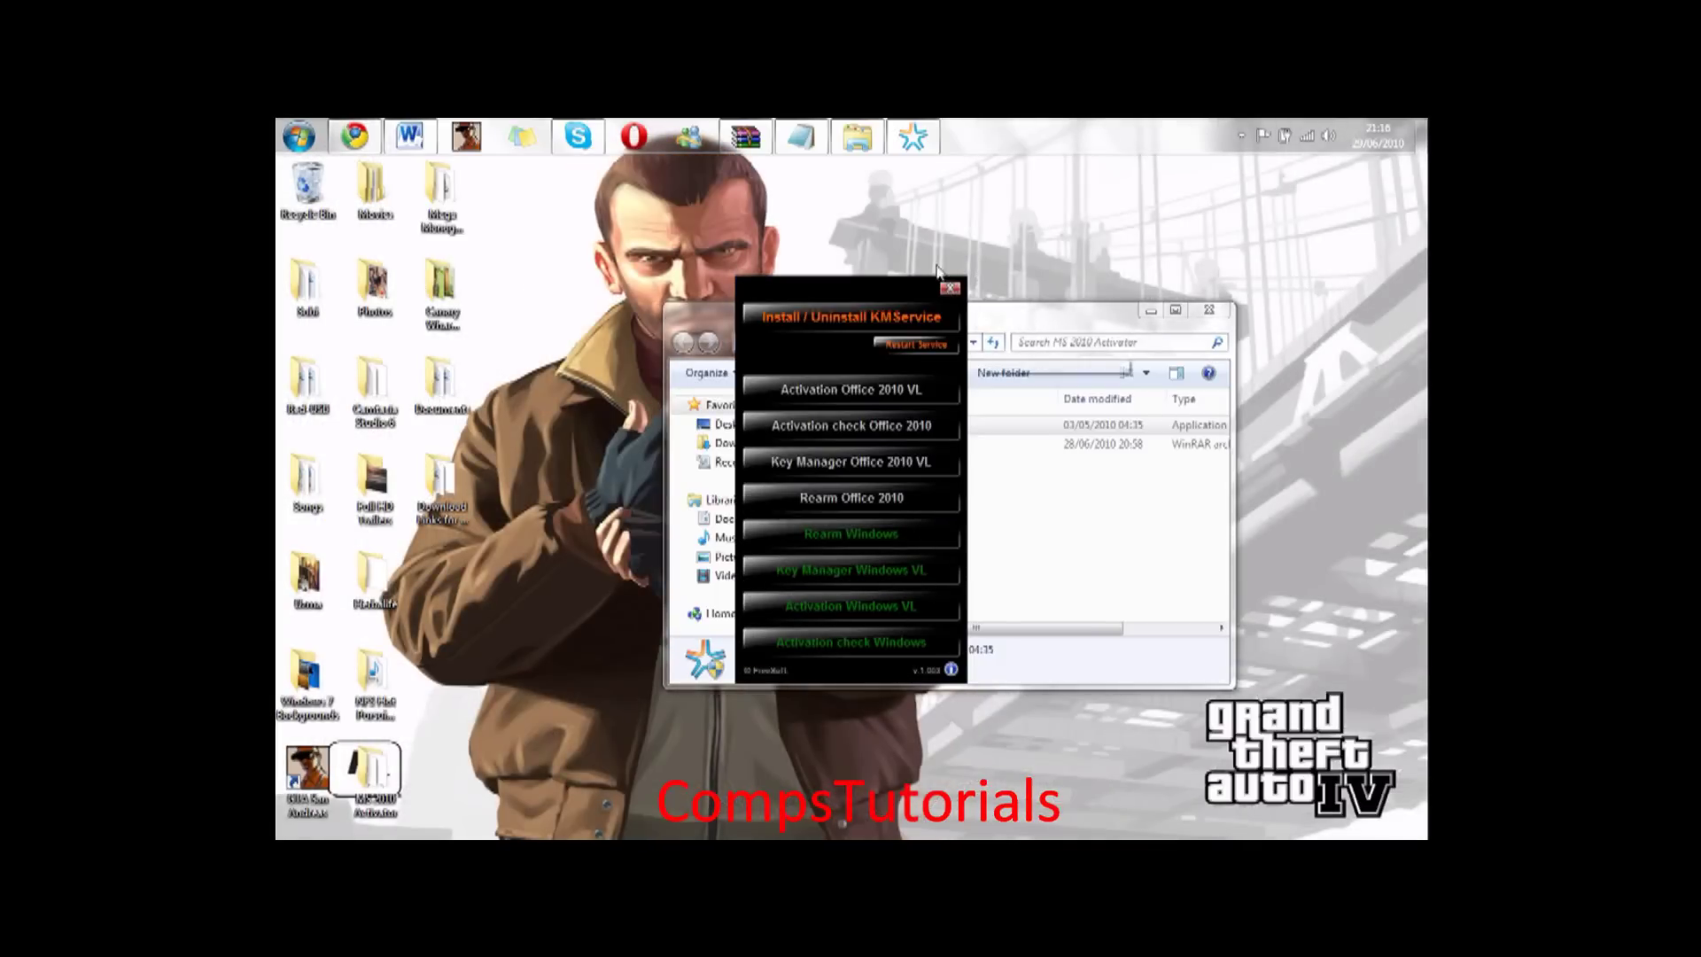
- Close the MS 2010 Activator window, returning to its folder in Explorer
click(948, 292)
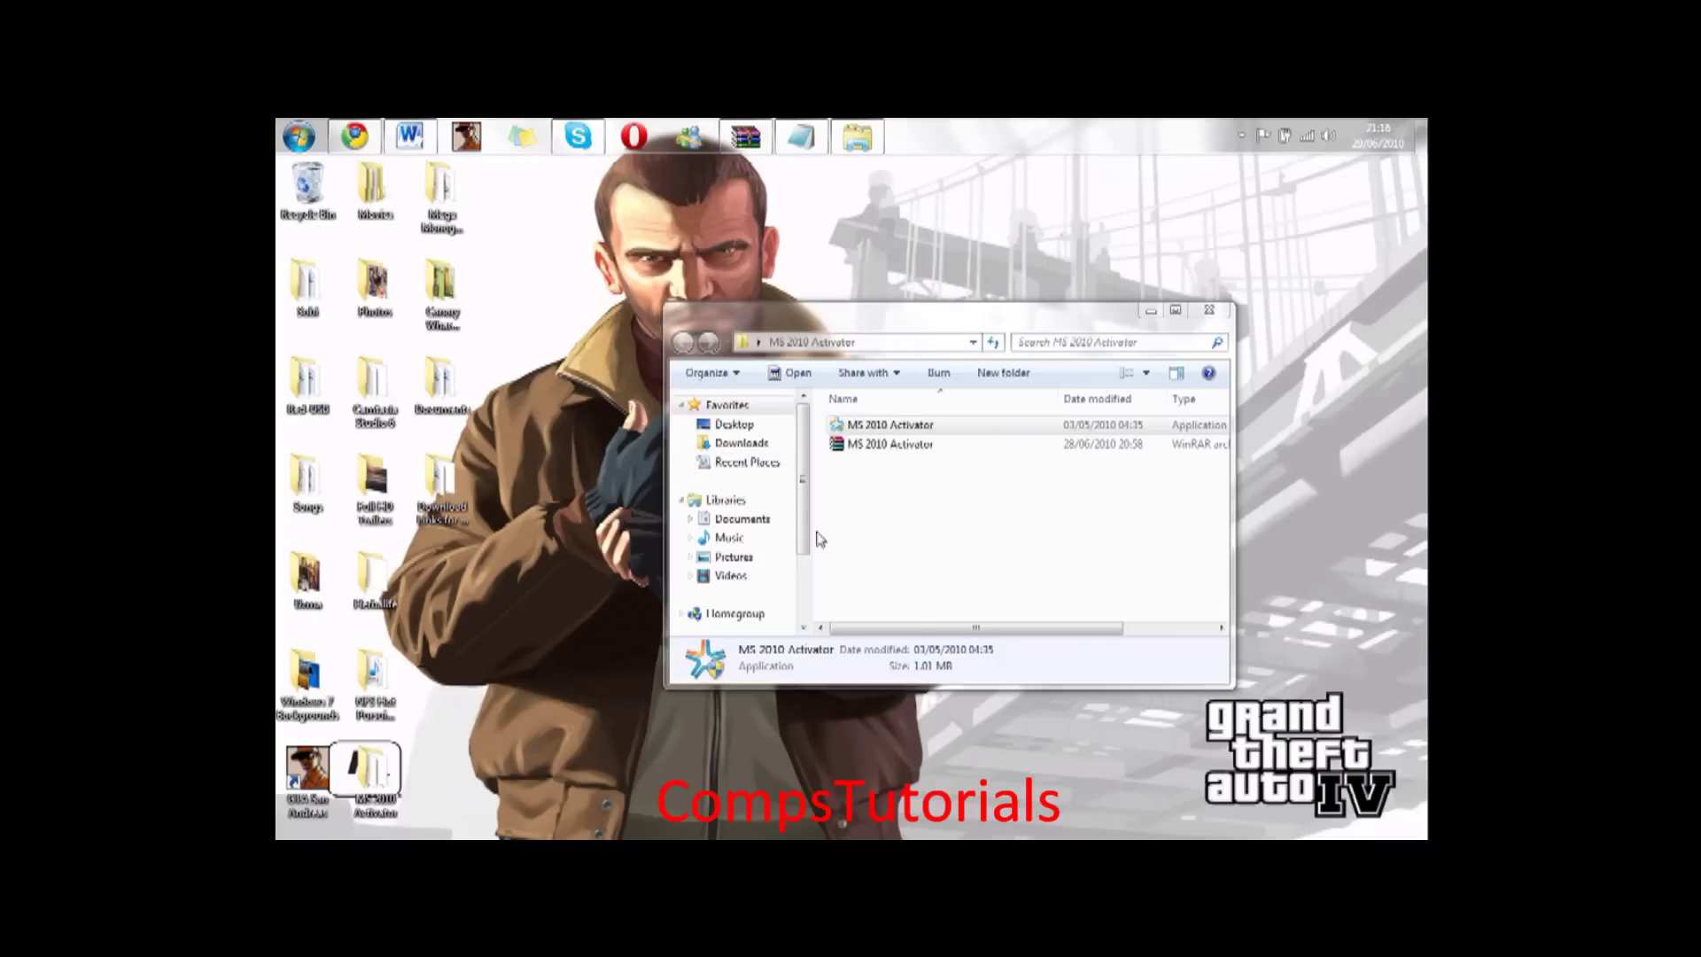
- Close the activator folder, verify Word's Help shows Office Professional Plus 2010 activated, then close Word
click(1209, 310)
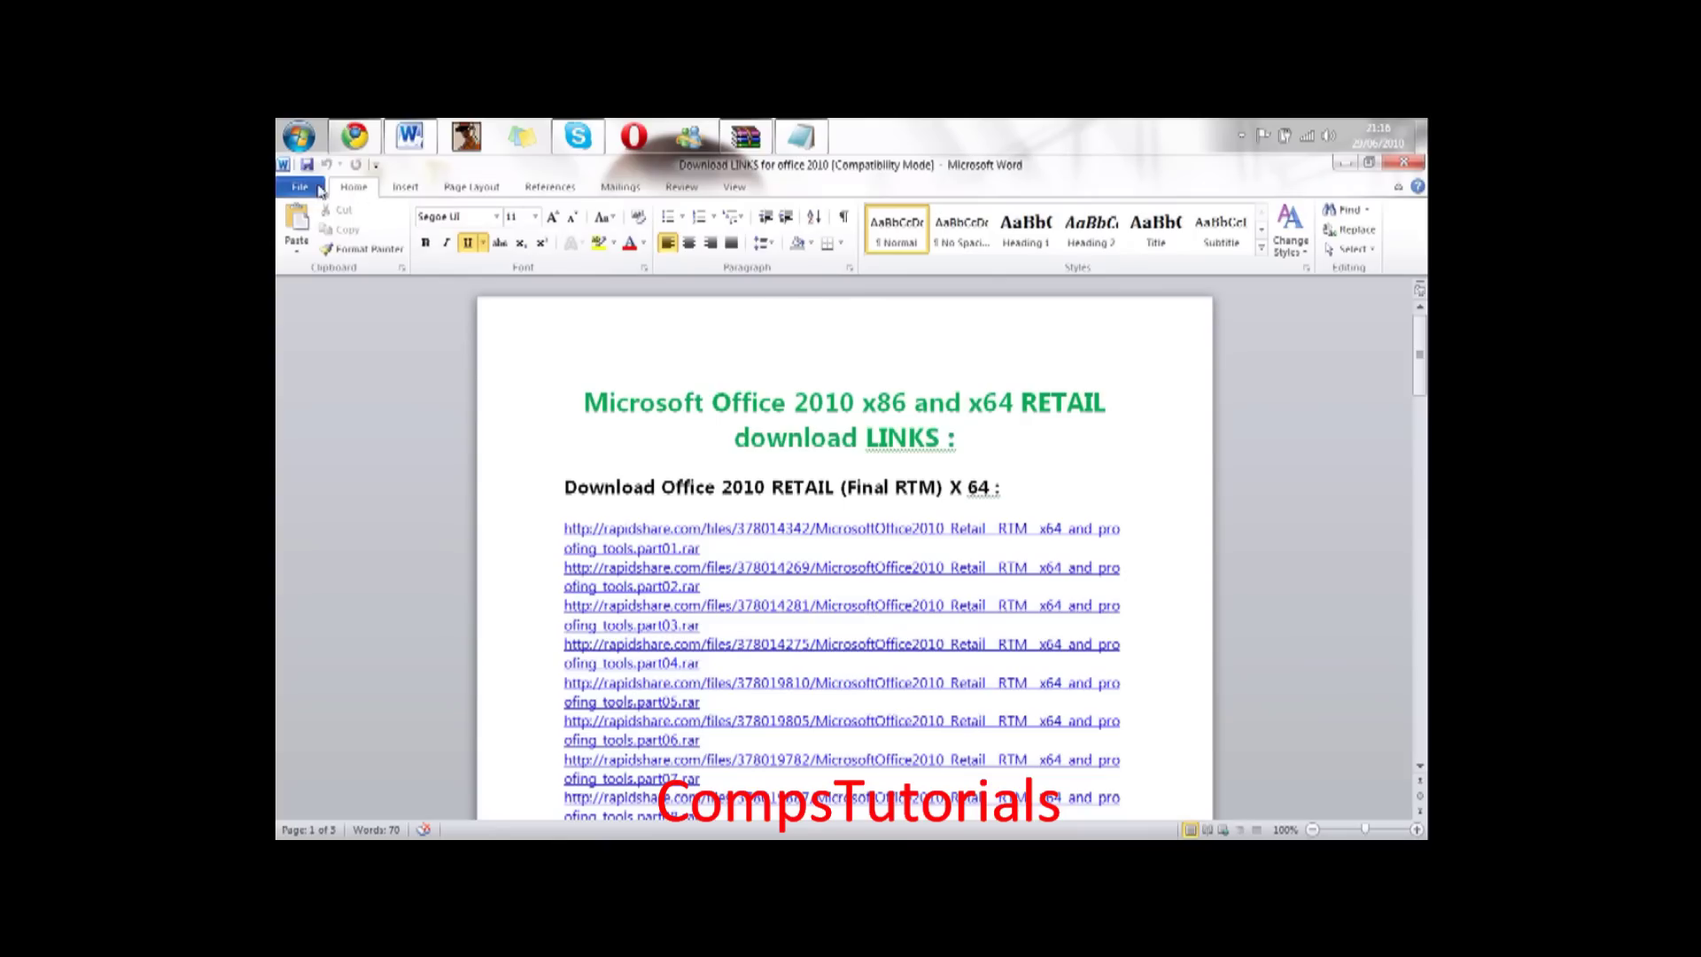
click(301, 186)
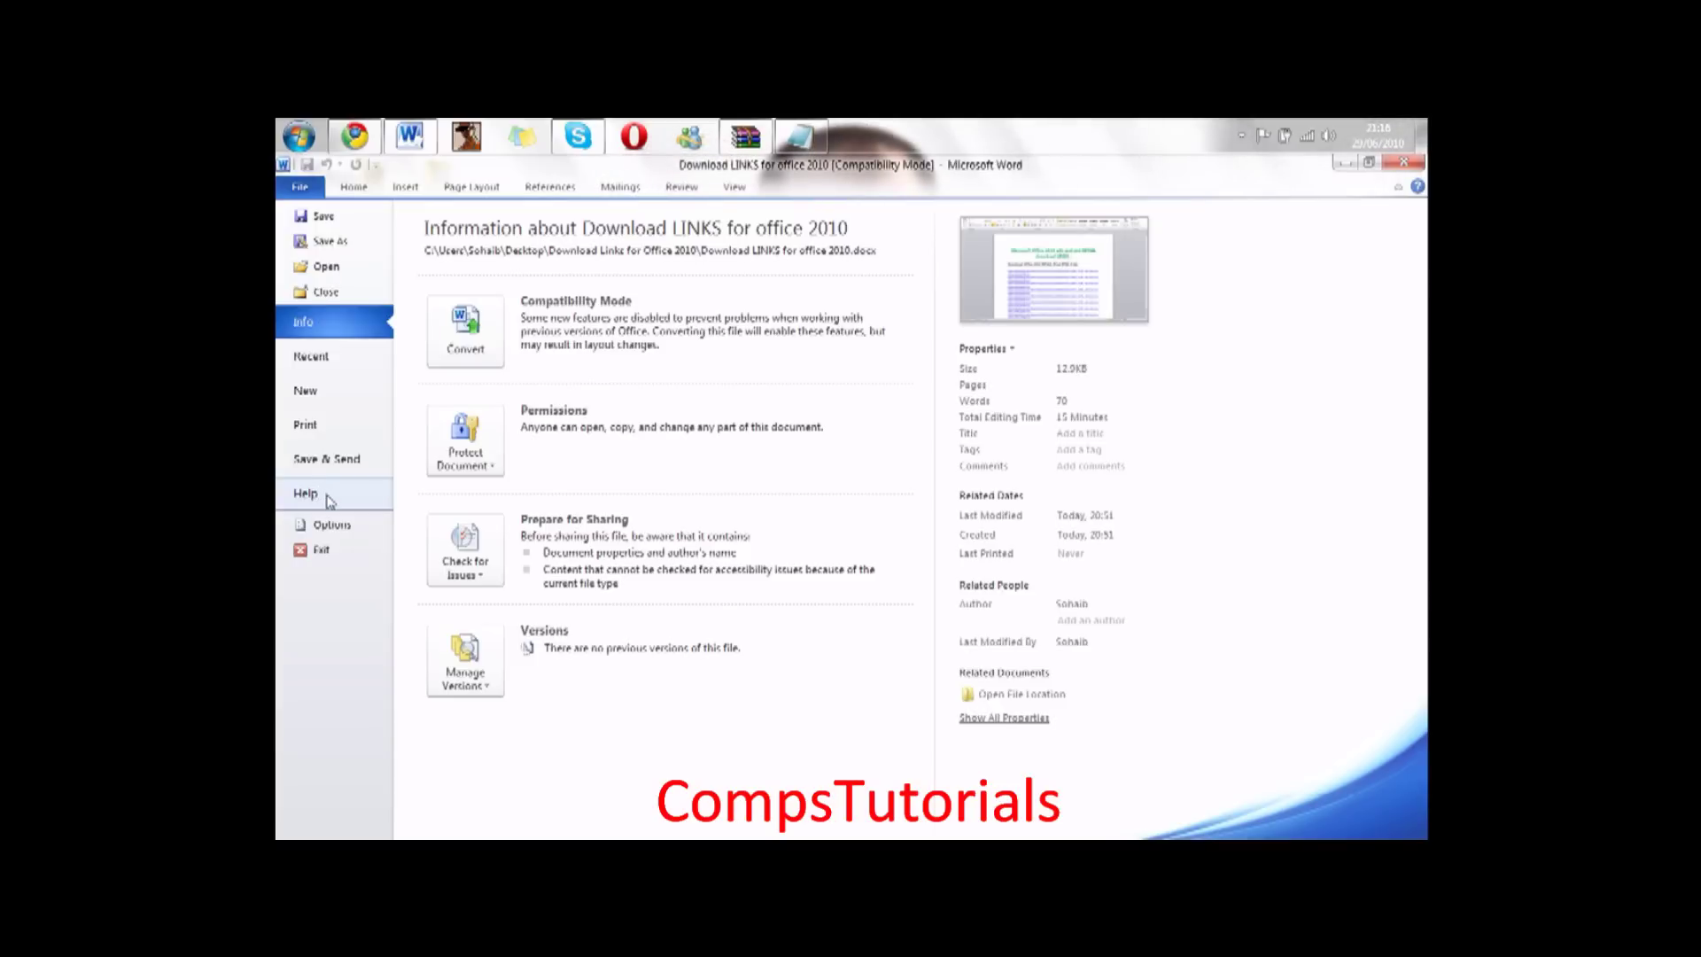
click(328, 498)
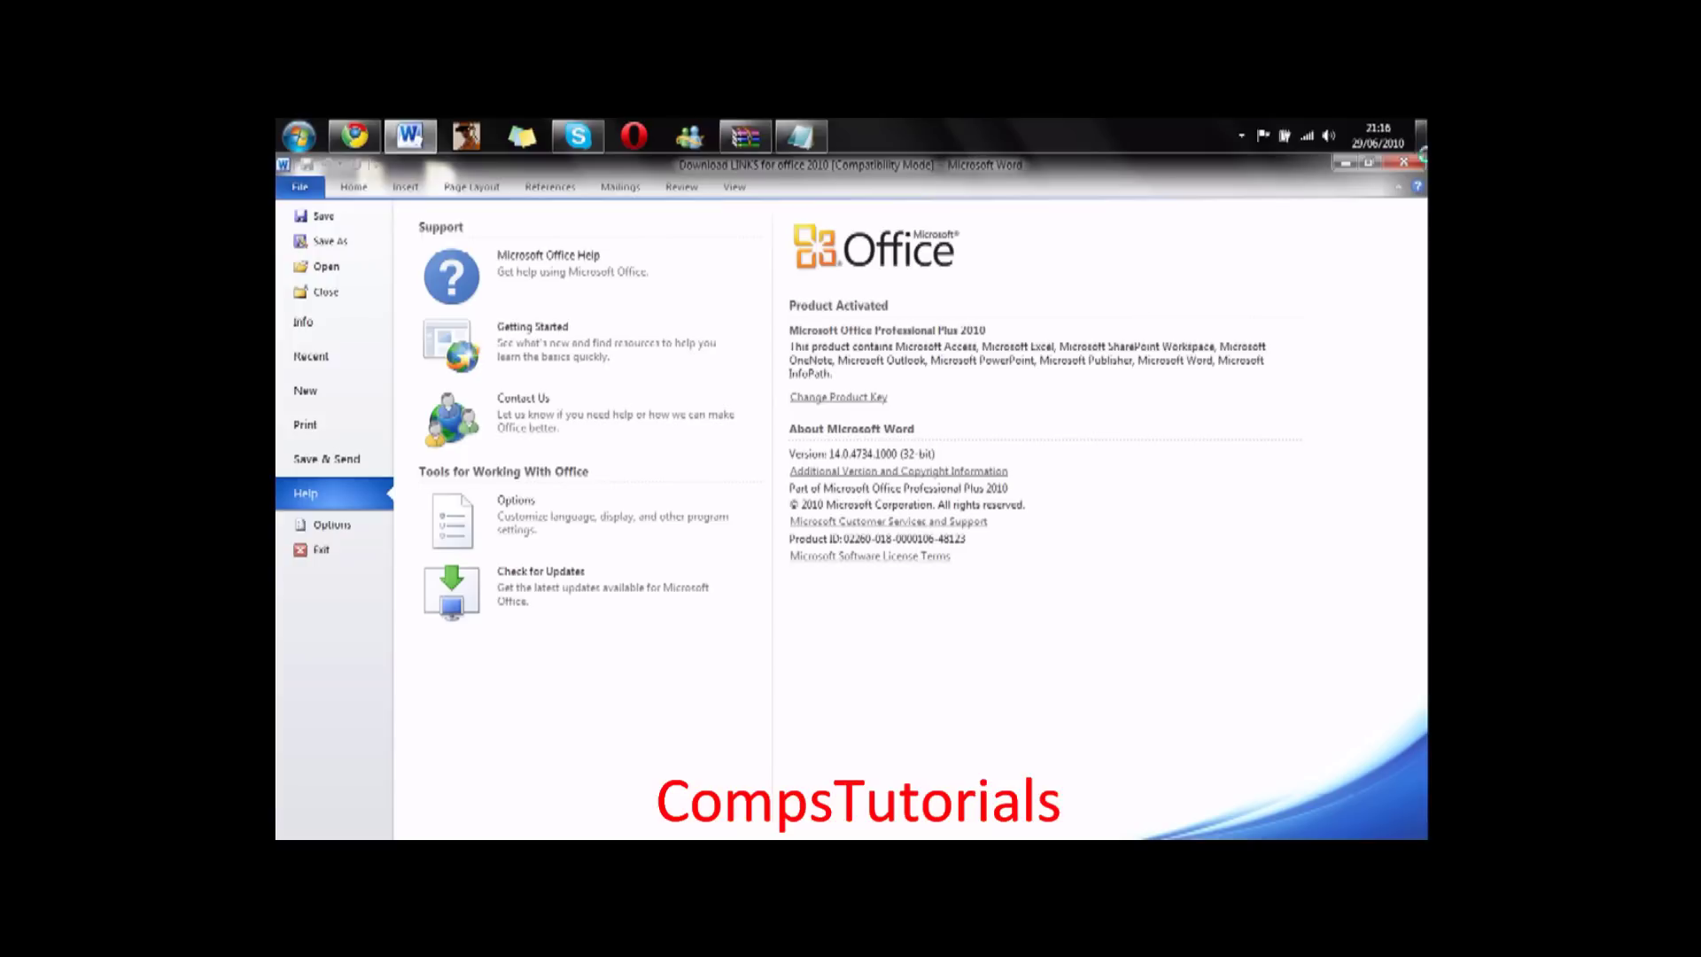
click(1415, 170)
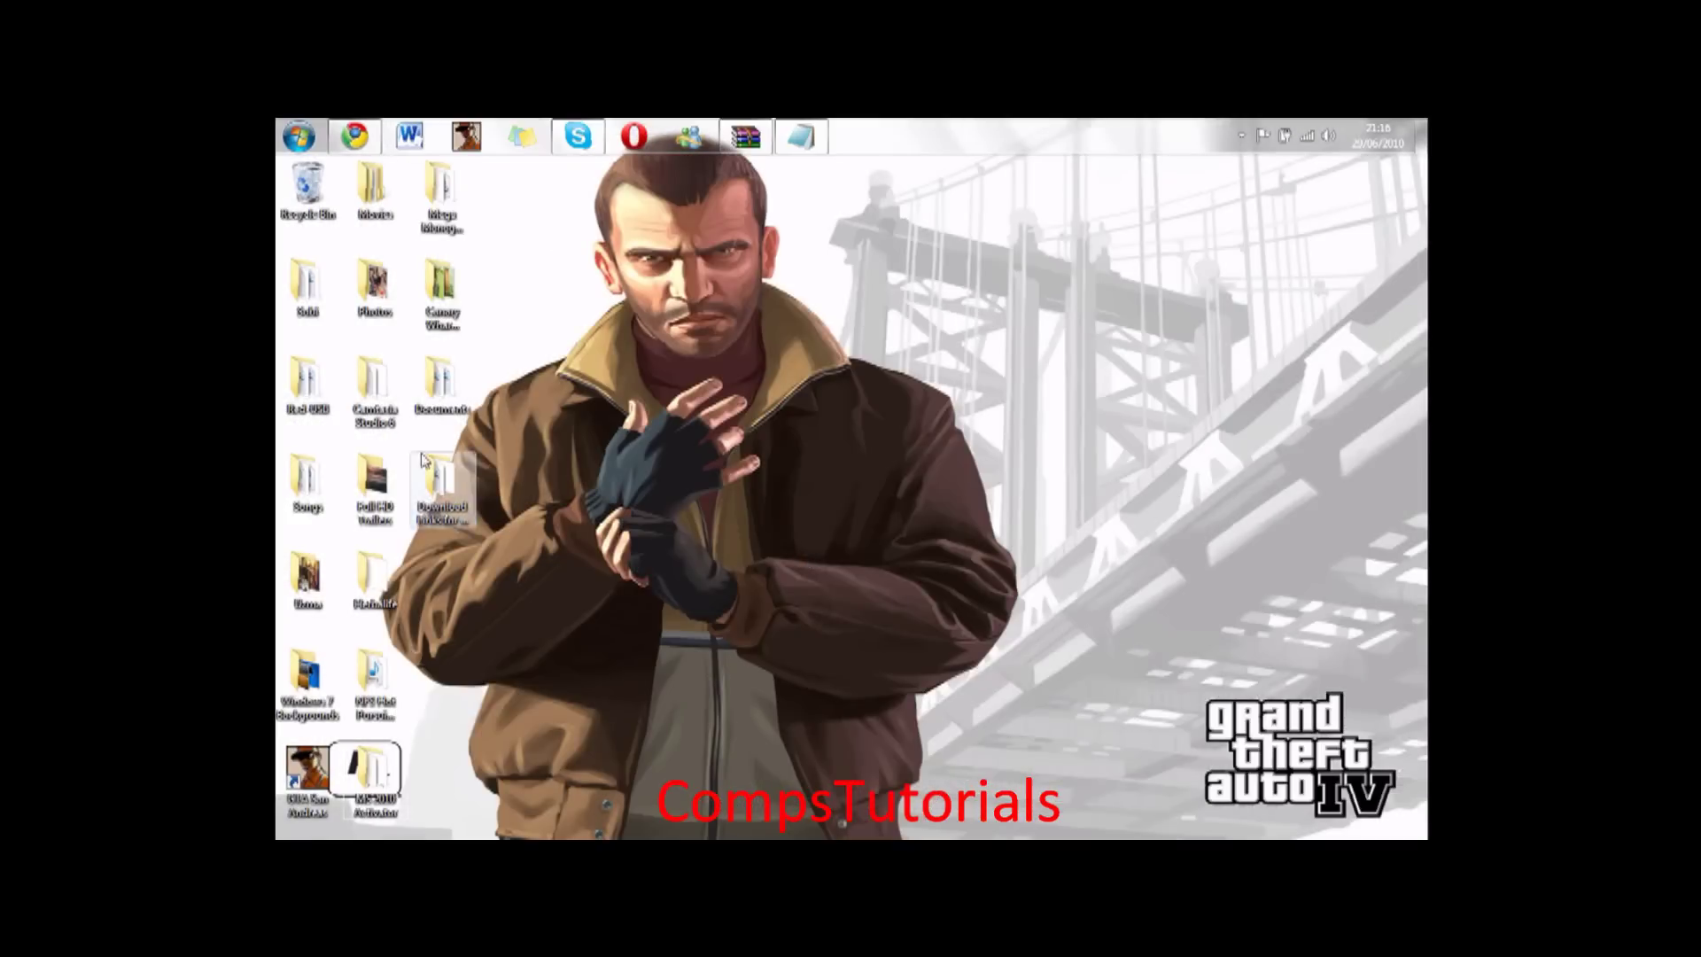
- Restore Chrome on the failed Megaupload tab and reveal the hidden system-tray icons
click(354, 136)
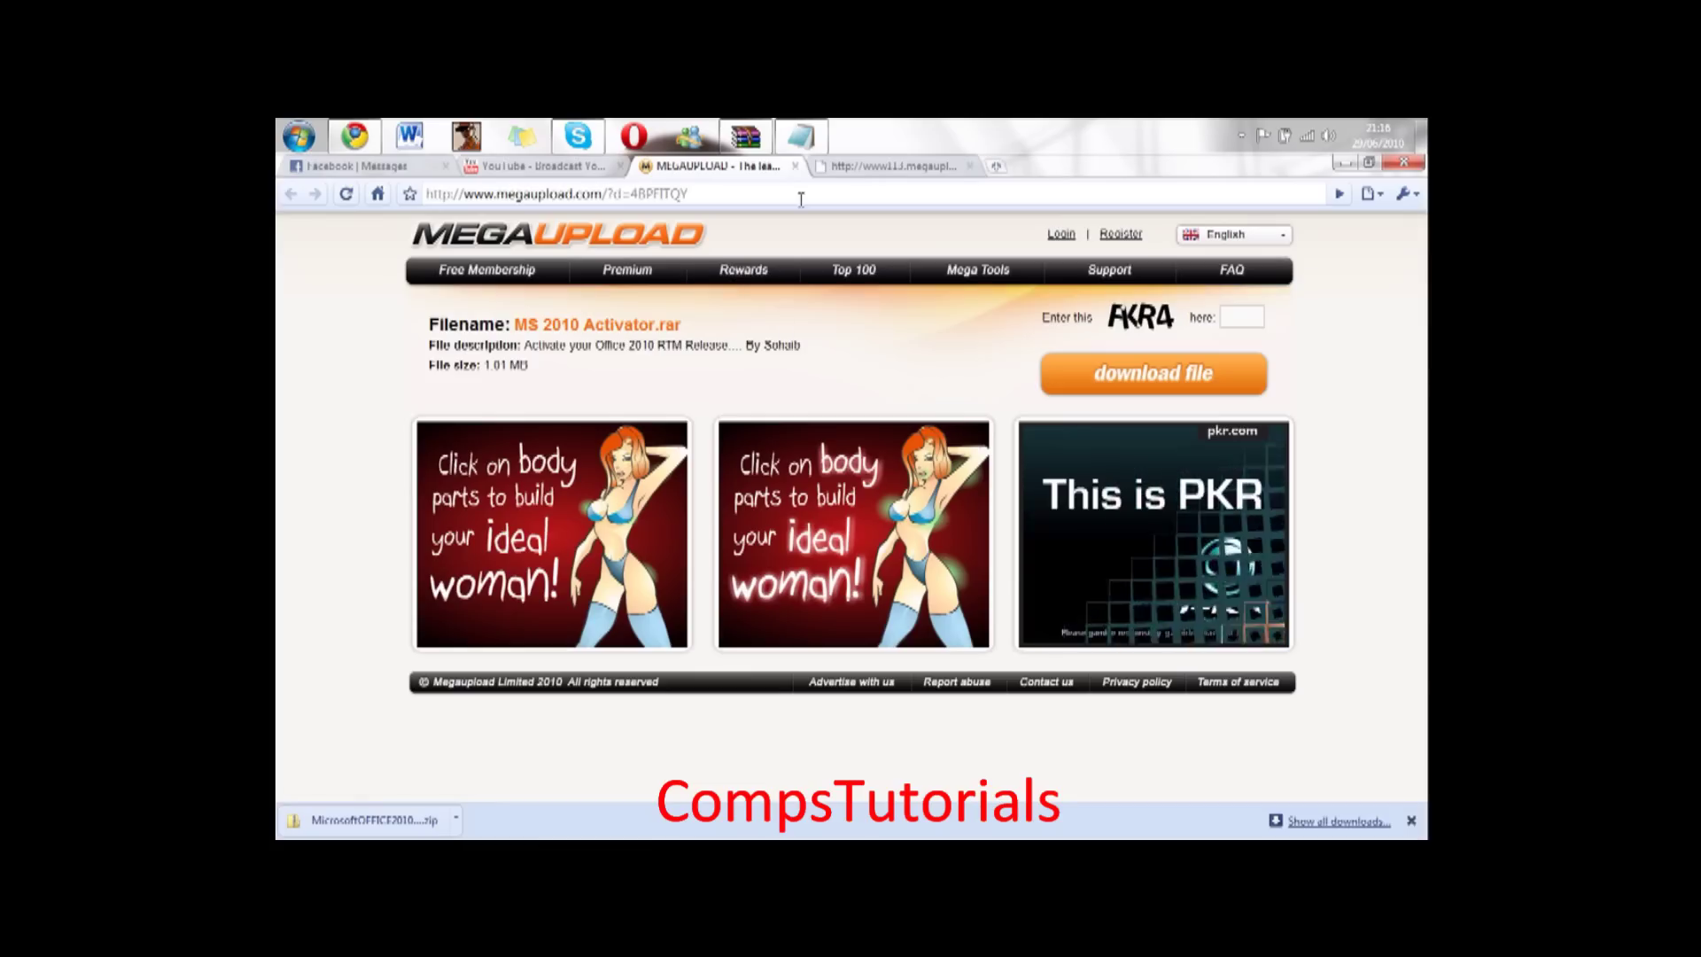
click(855, 167)
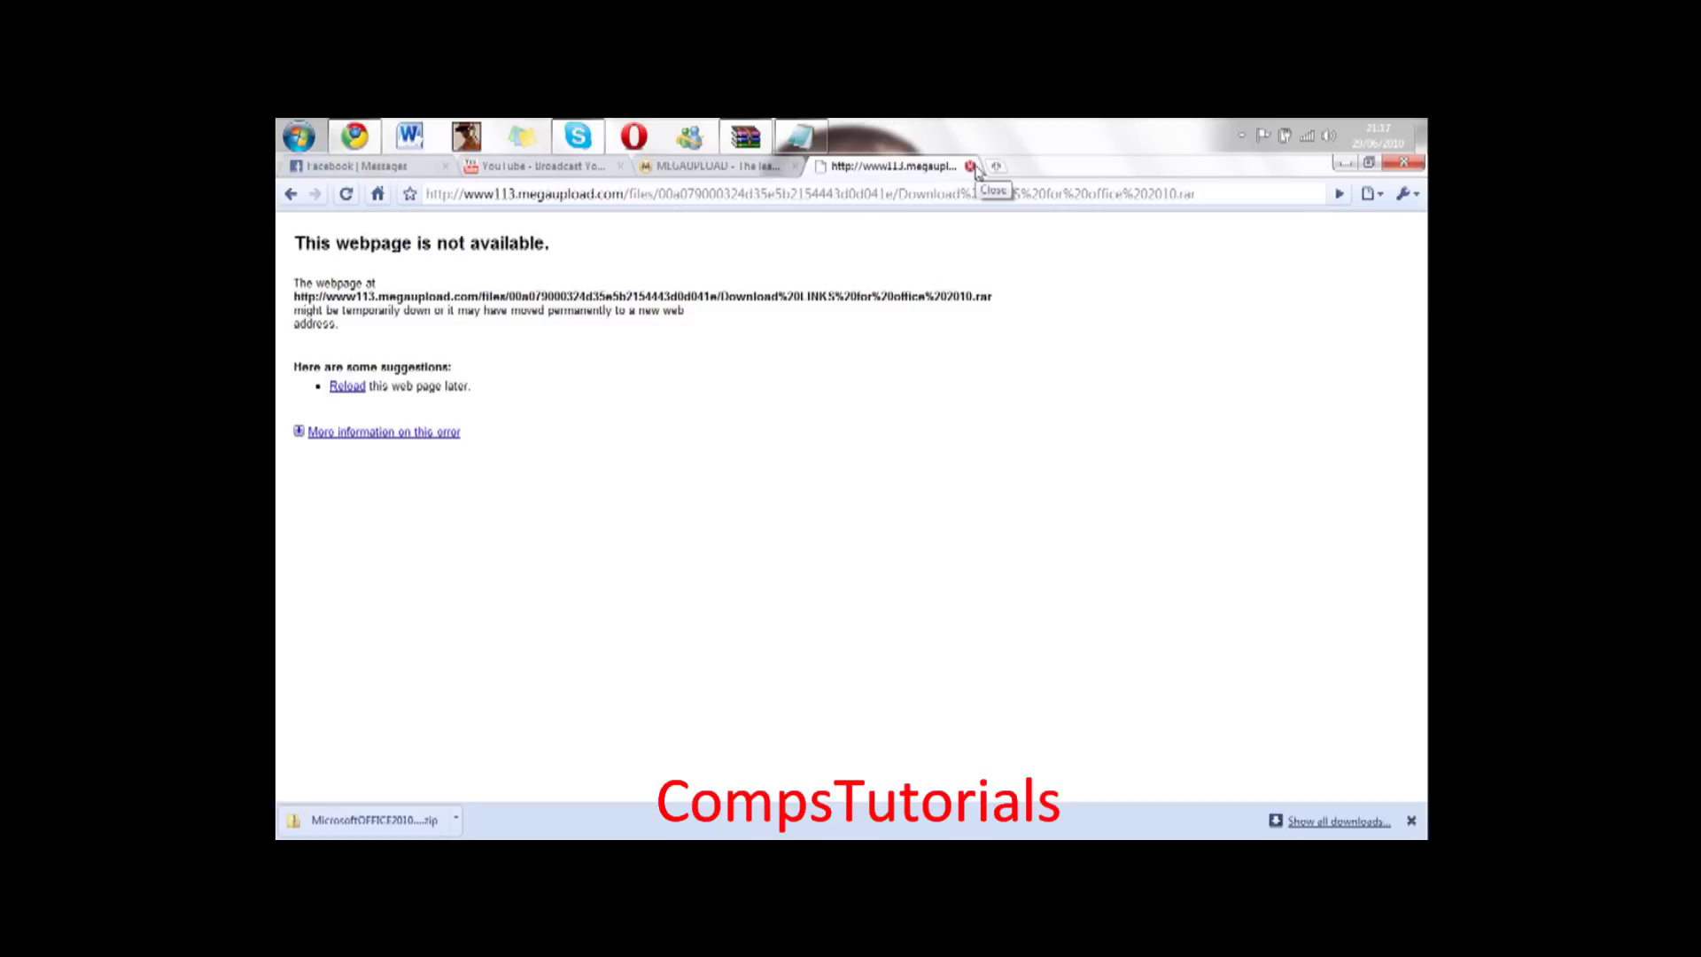
click(1242, 136)
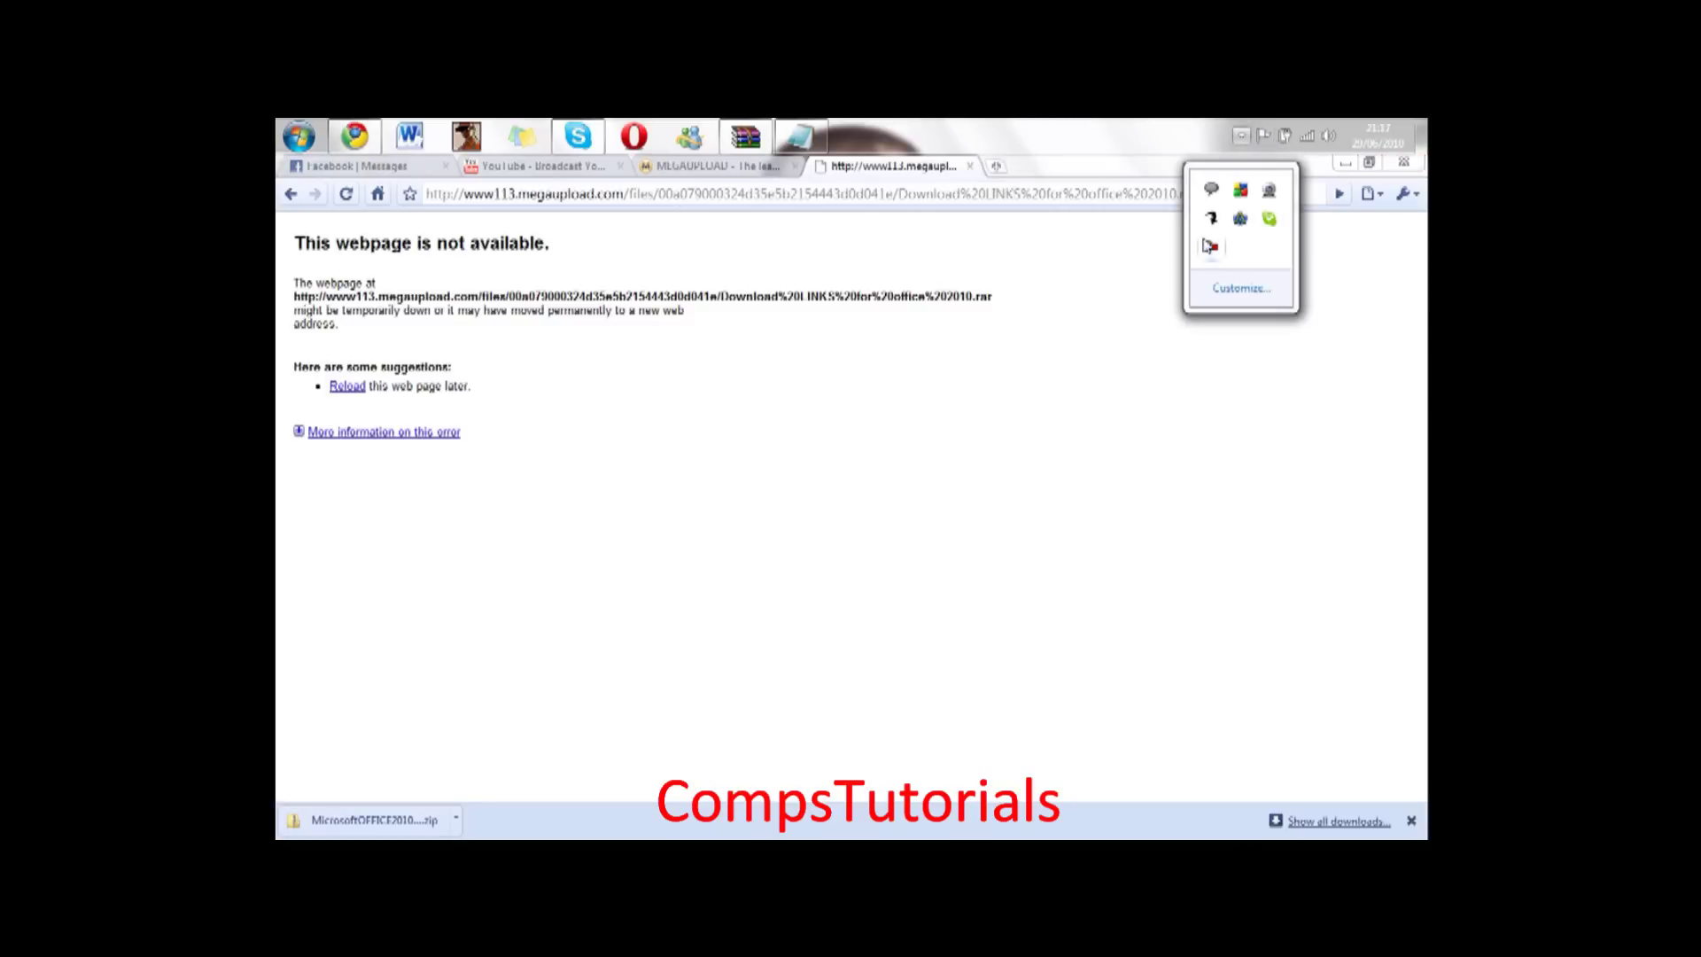